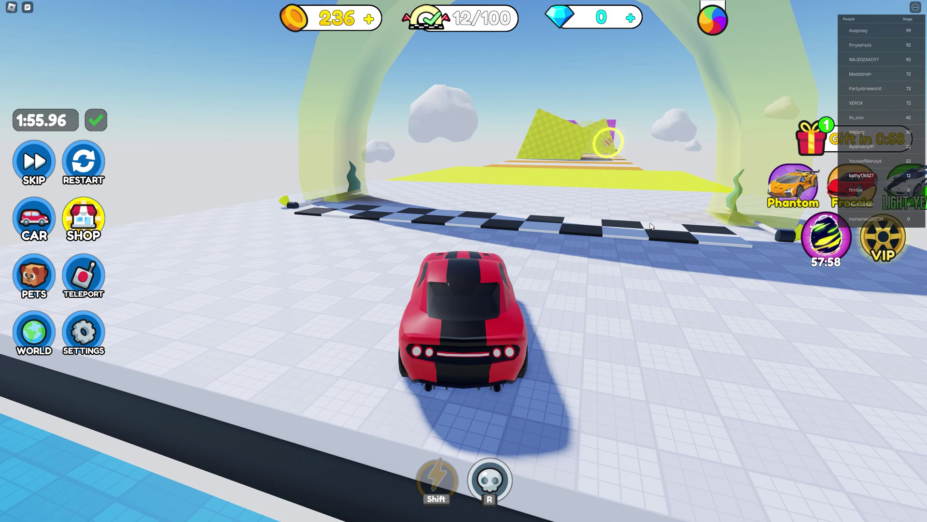
- Turn on the performance stats overlay and set the game's maximum frame rate to 240 FPS
key(shift+F5)
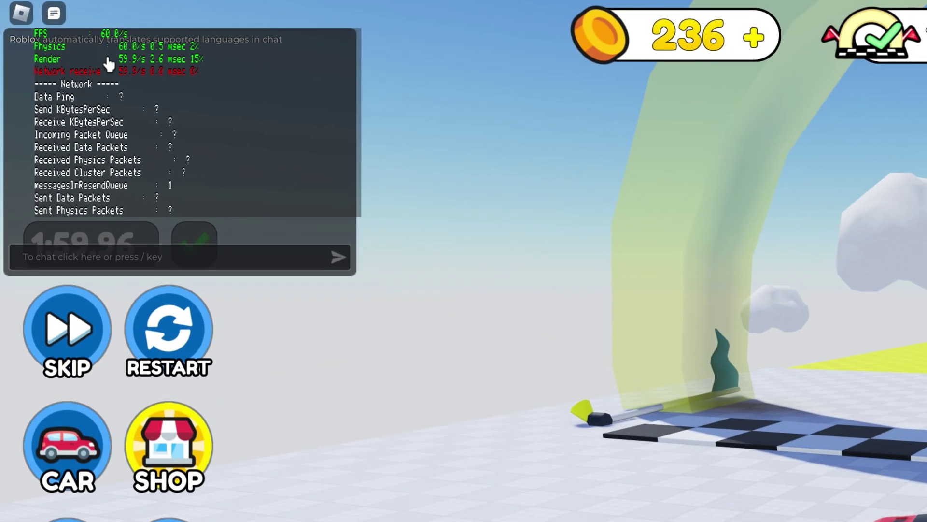
key(Escape)
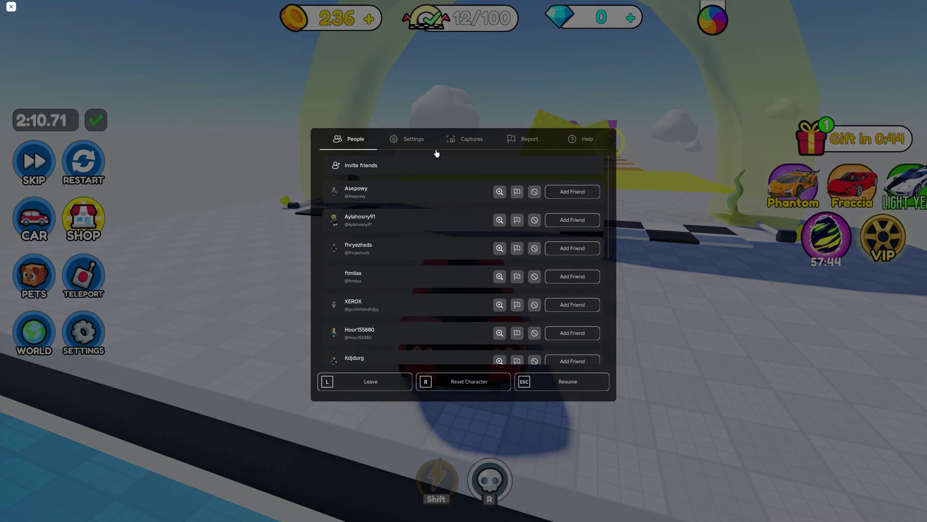
click(410, 144)
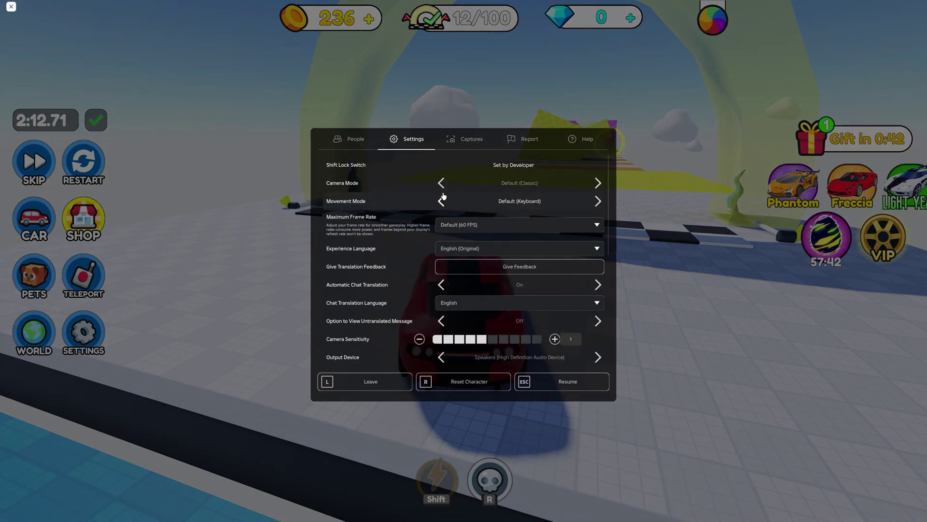
scroll(392, 312, down, 5)
scroll(392, 312, up, 5)
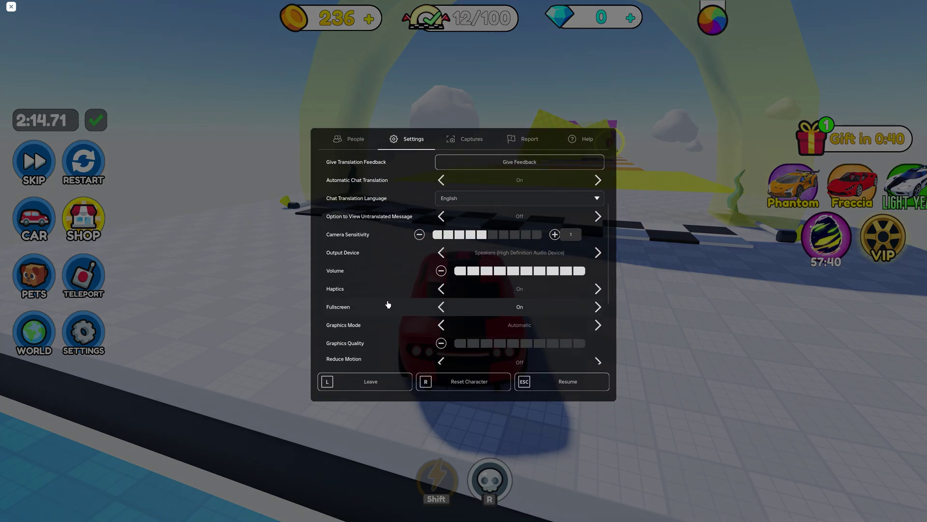
click(496, 226)
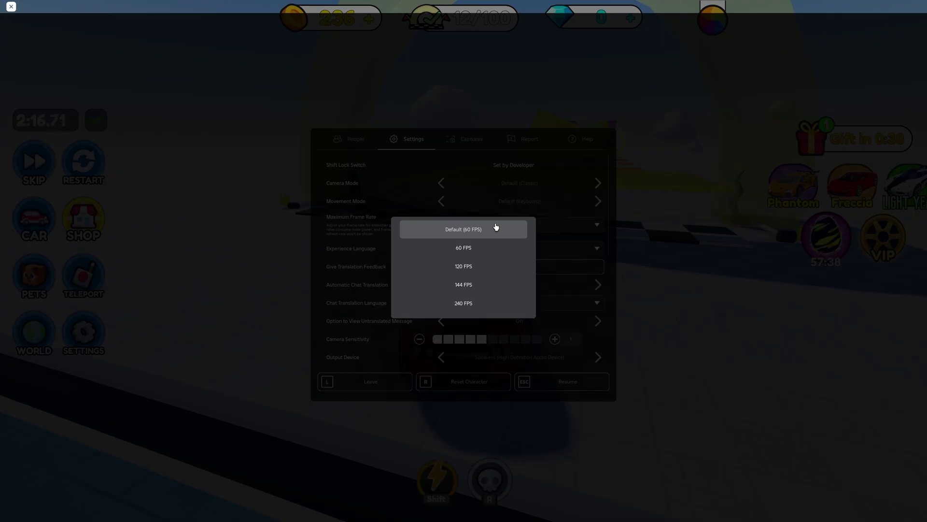
click(465, 303)
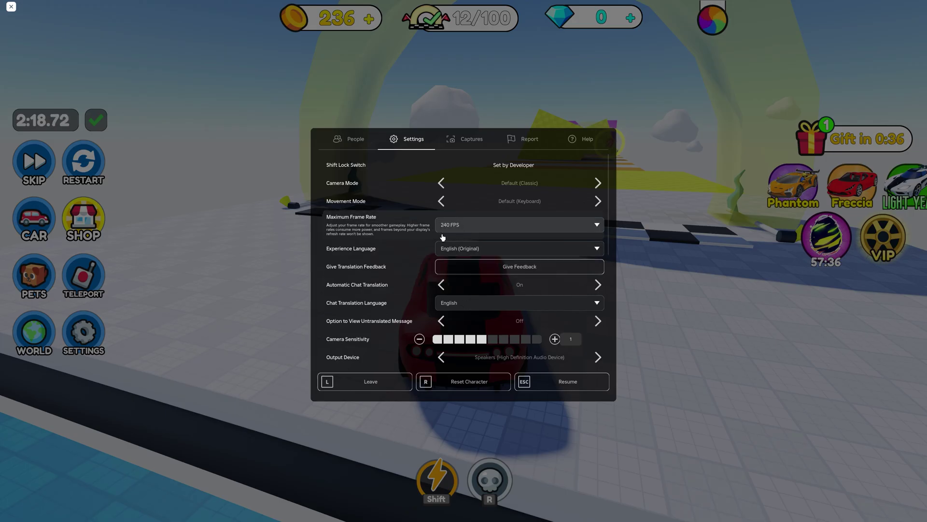
- Set the graphics mode to Manual and reduce the graphics quality to below three bars
scroll(395, 246, down, 2)
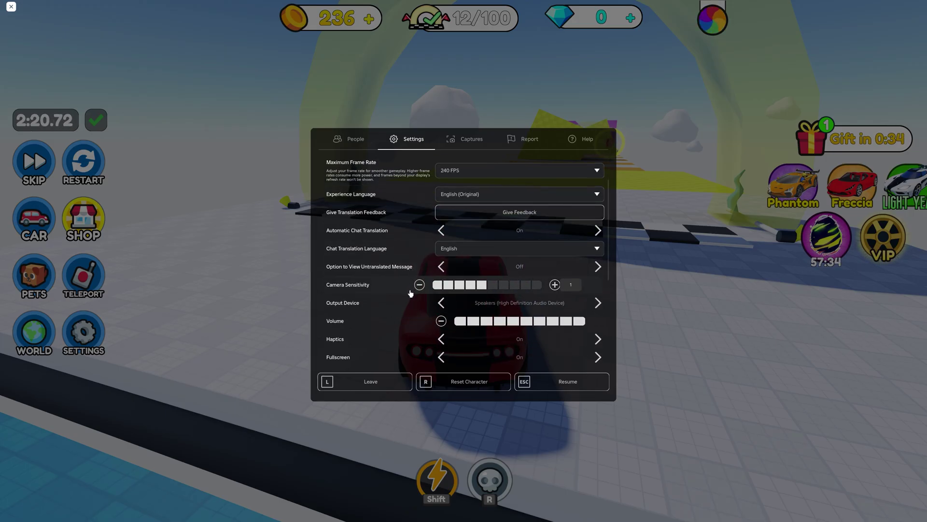
scroll(408, 302, down, 2)
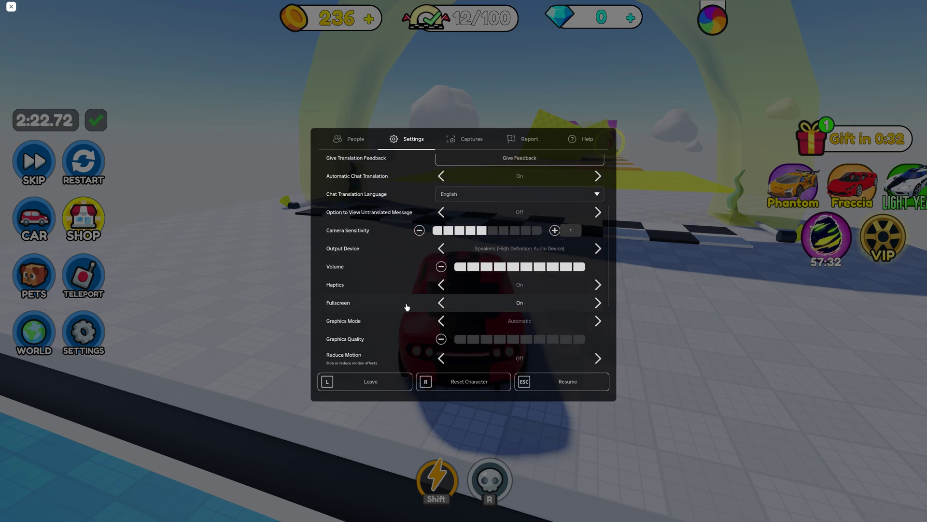
click(598, 322)
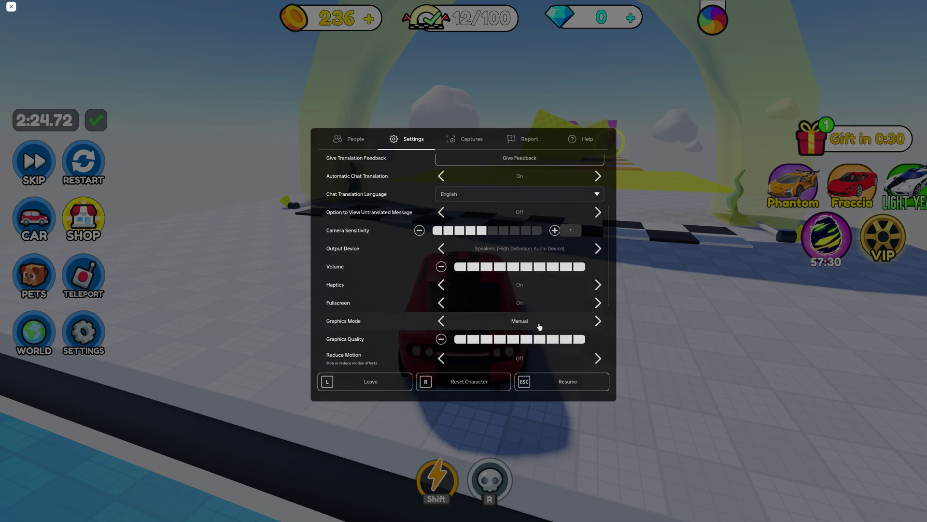
click(441, 339)
click(441, 339)
click(441, 339)
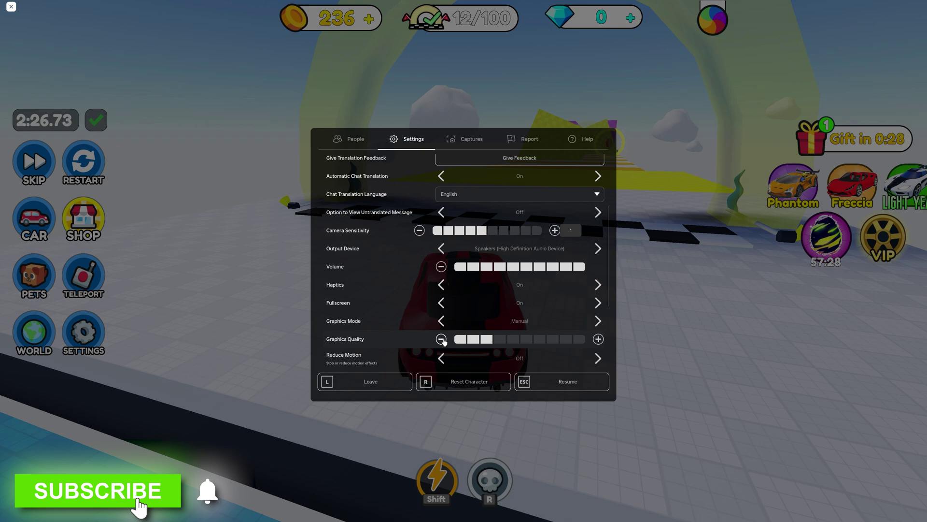
click(441, 339)
scroll(425, 314, down, 4)
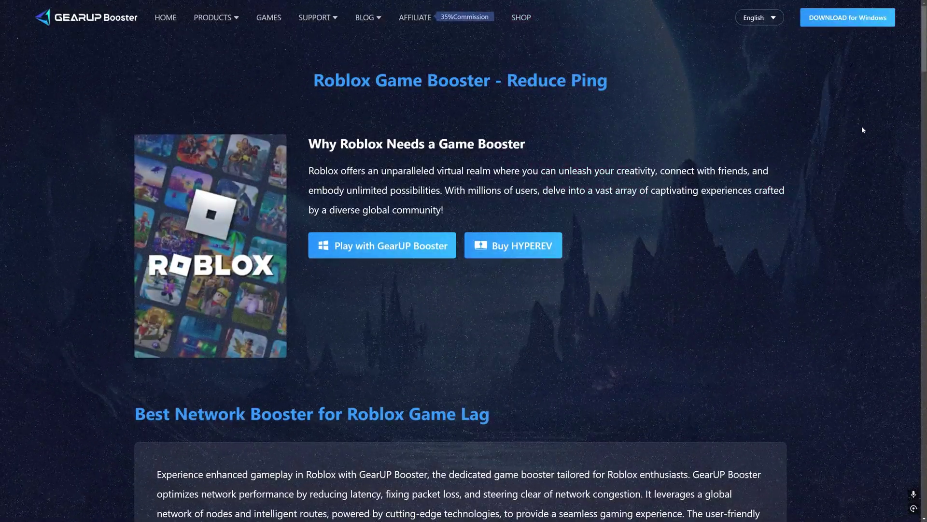
- Look through the GearUP Booster page for Roblox, and select Roblox from the trending games in the GearUP Booster app
scroll(863, 129, down, 7)
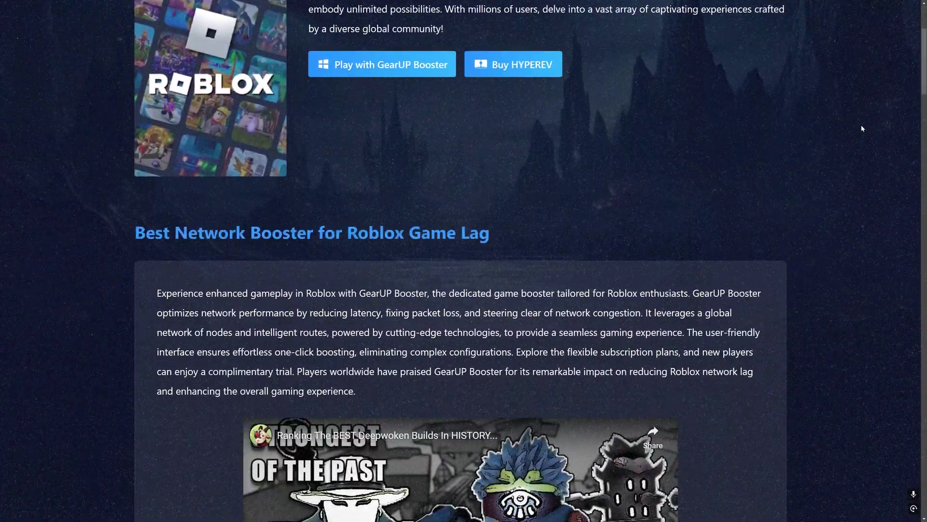
scroll(861, 124, down, 3)
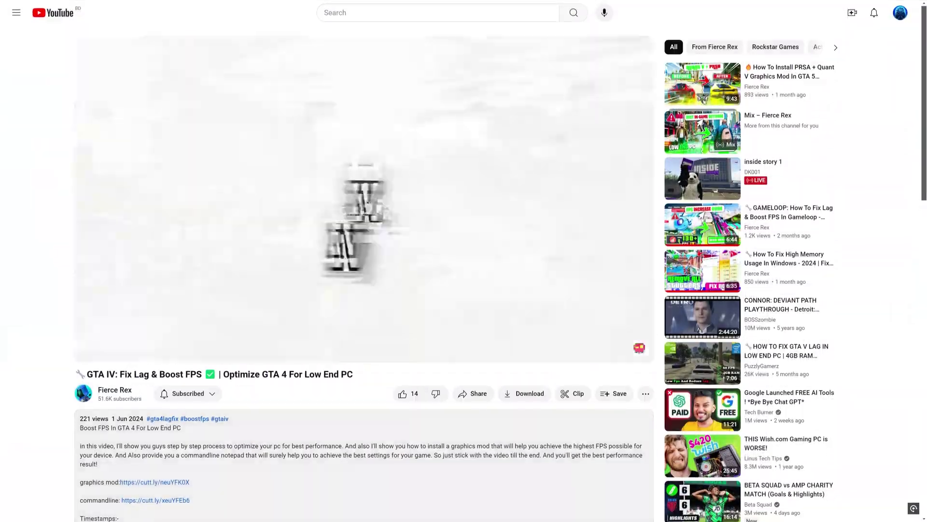
scroll(282, 404, down, 2)
scroll(865, 145, up, 10)
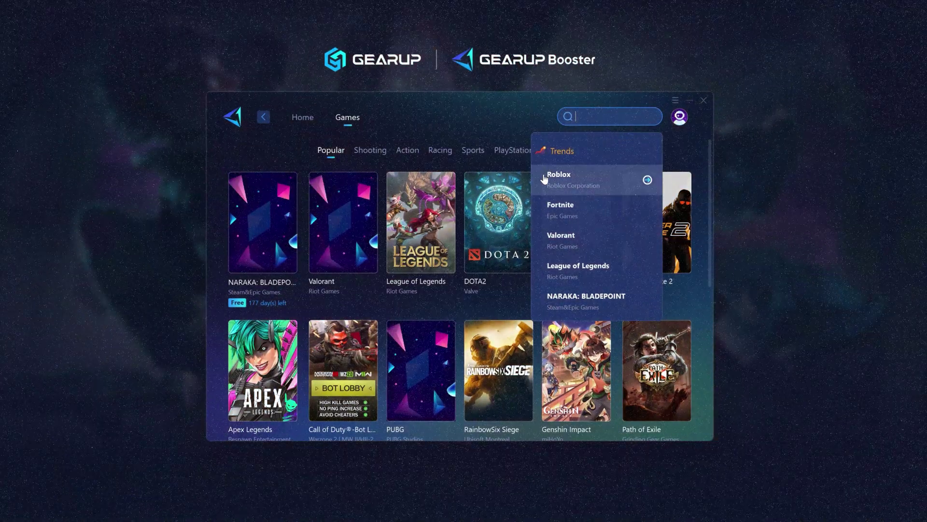
click(569, 179)
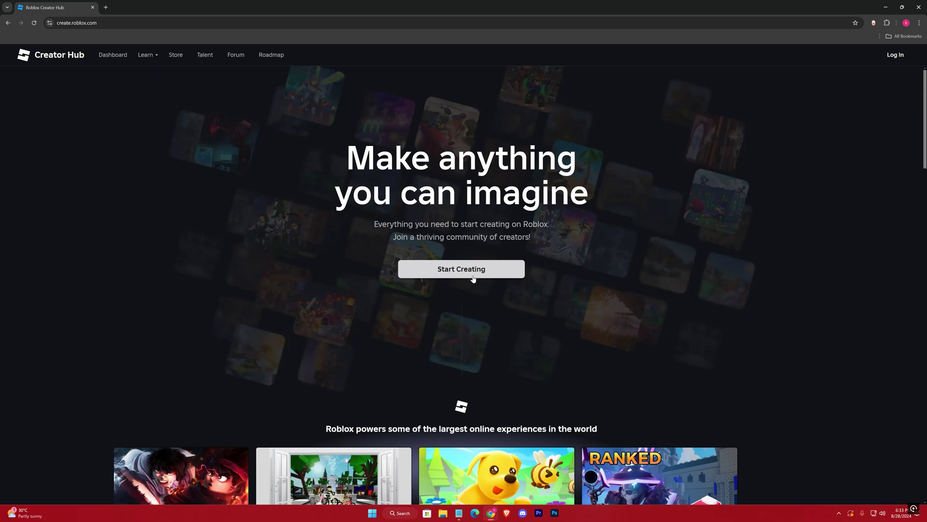
- Start creating from the Roblox Creator Hub homepage and download Roblox Studio
click(476, 272)
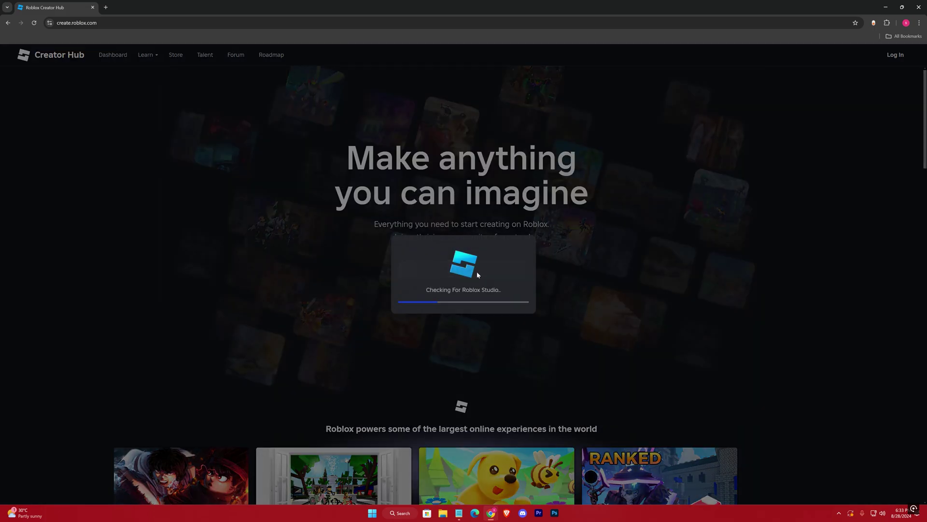
key(Escape)
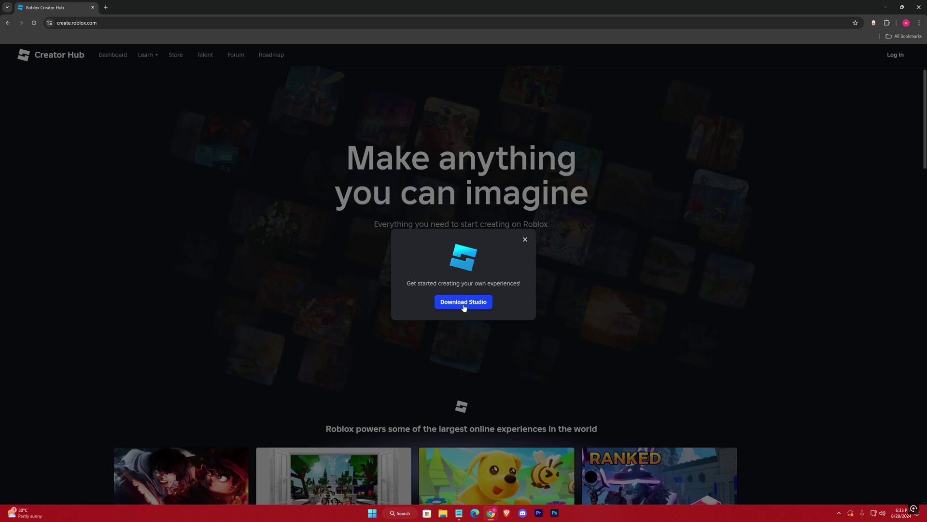
click(464, 302)
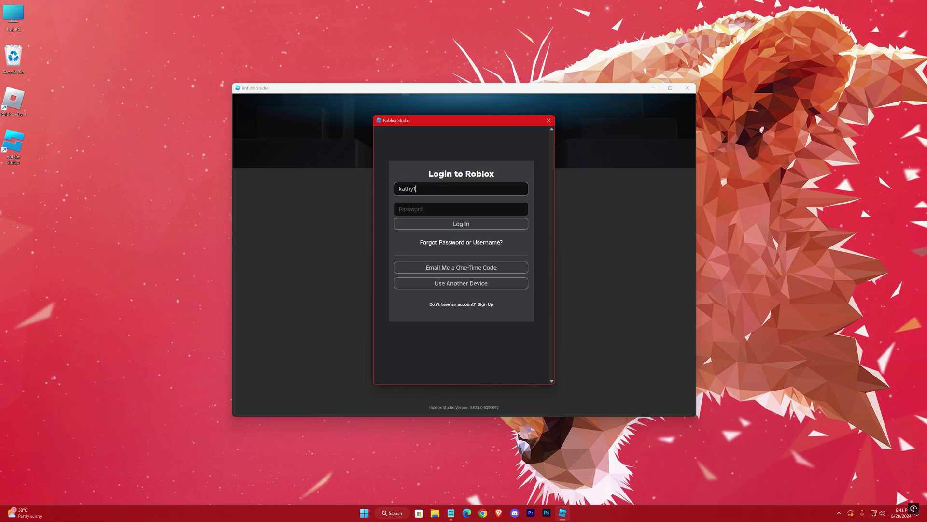
- Log in to Roblox Studio with the account username and password, and accept the updated data use policy
text(76527)
key(Tab)
text(****)
click(519, 226)
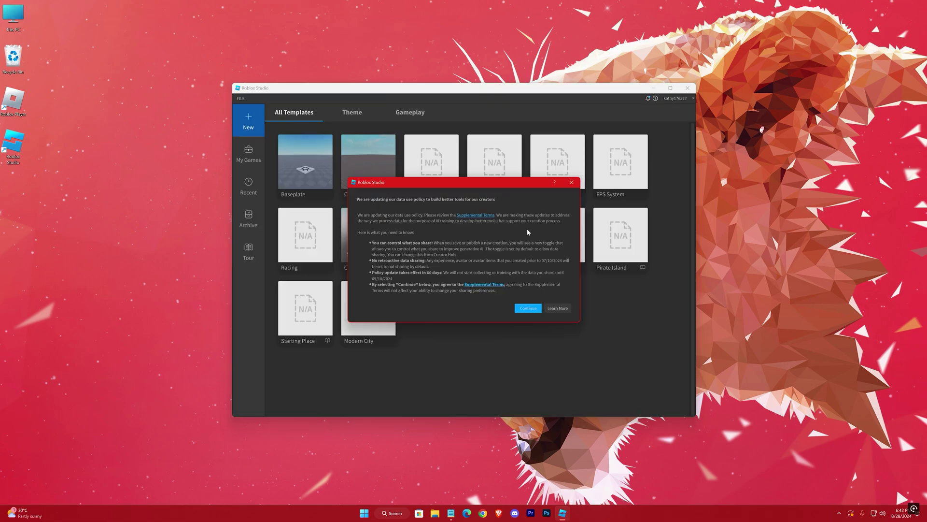
click(528, 307)
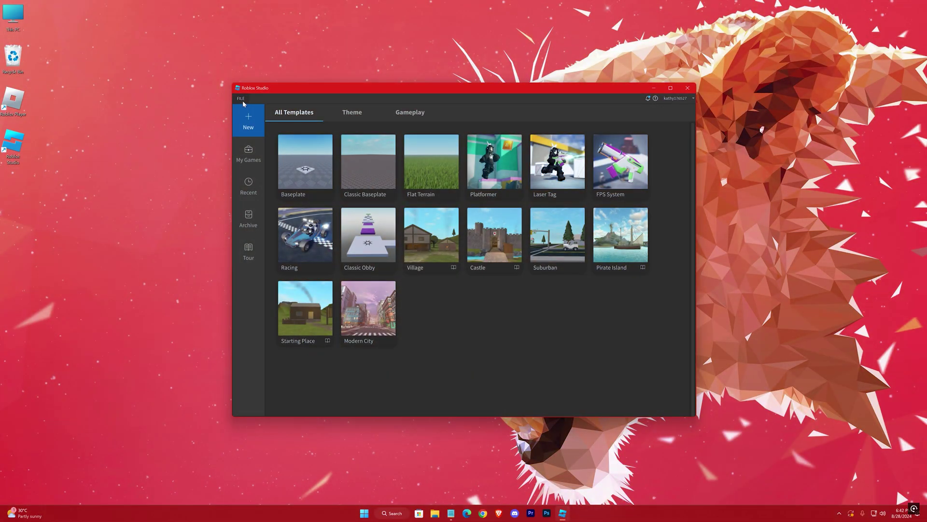
- Set the Editor Quality Level to Level 01 in the Rendering section of the Studio settings
click(240, 99)
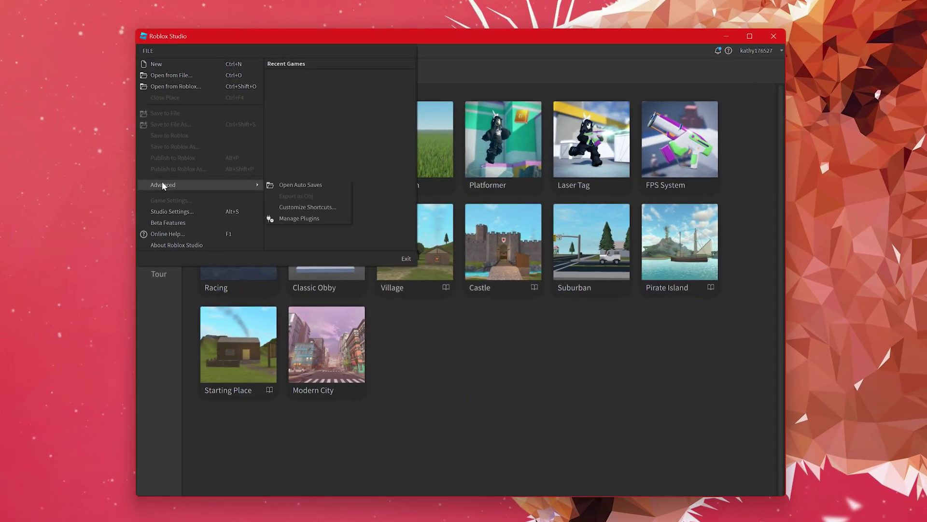
click(191, 212)
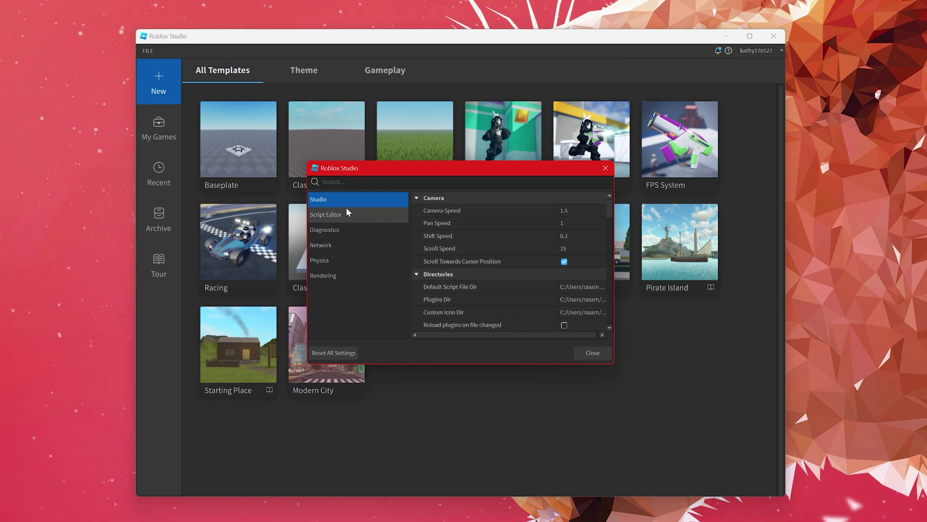
click(333, 275)
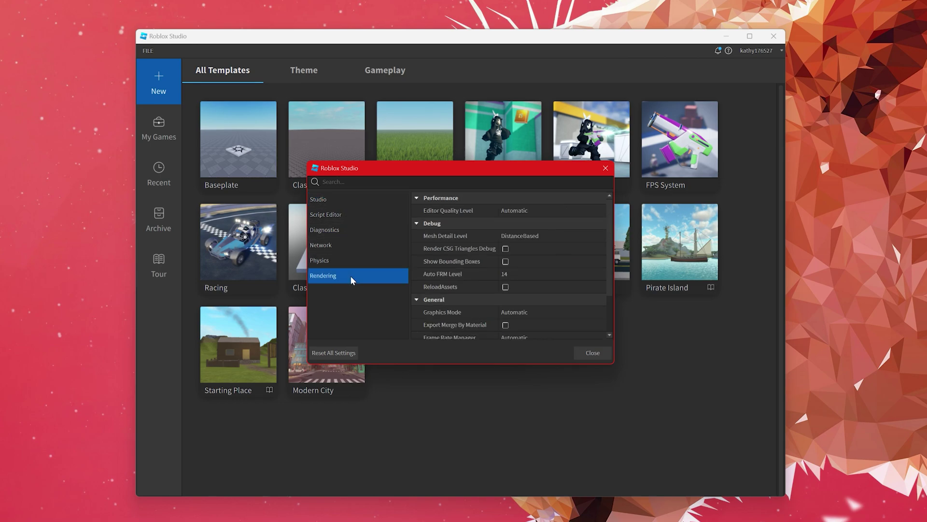
click(520, 211)
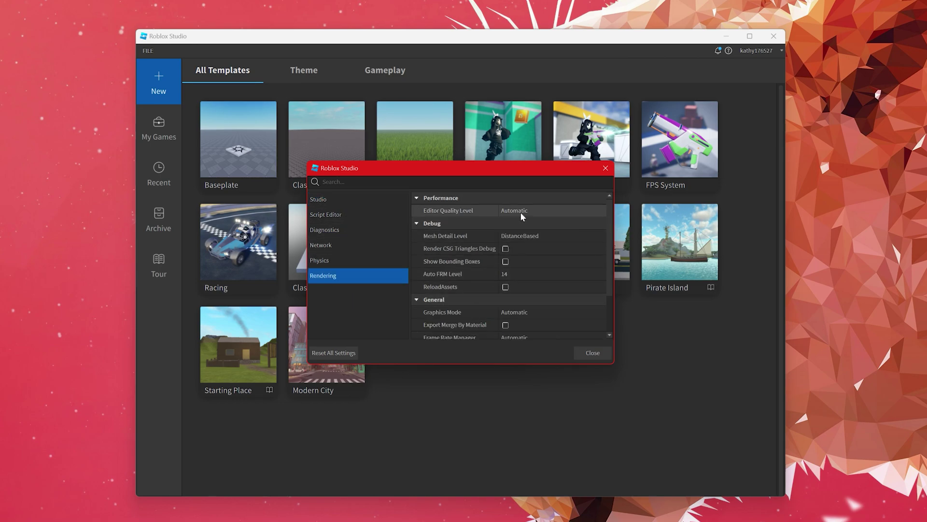
click(599, 211)
mouse_move(601, 231)
mouse_down()
mouse_move(602, 272)
mouse_move(604, 218)
mouse_up()
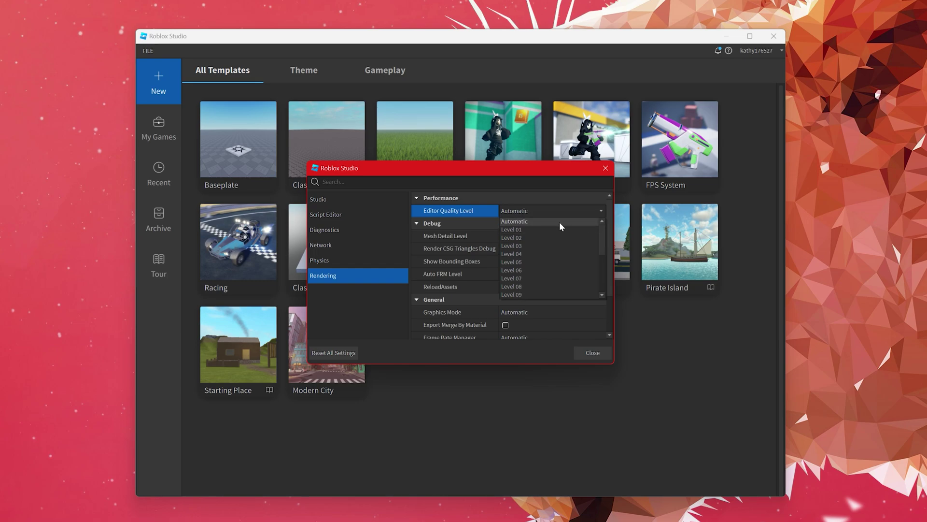
click(533, 229)
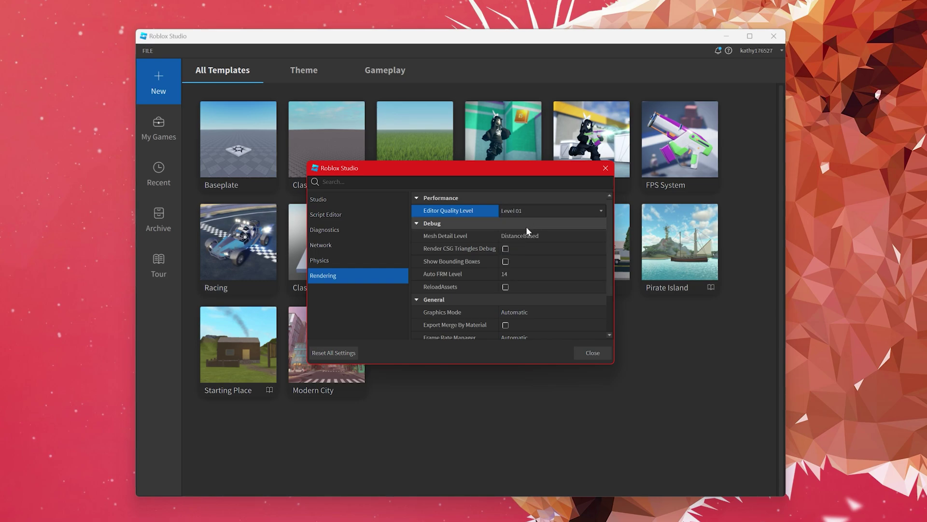
- Set the rendering Graphics Mode to Vulkan and close the Studio settings
scroll(541, 278, down, 1)
click(537, 274)
click(530, 273)
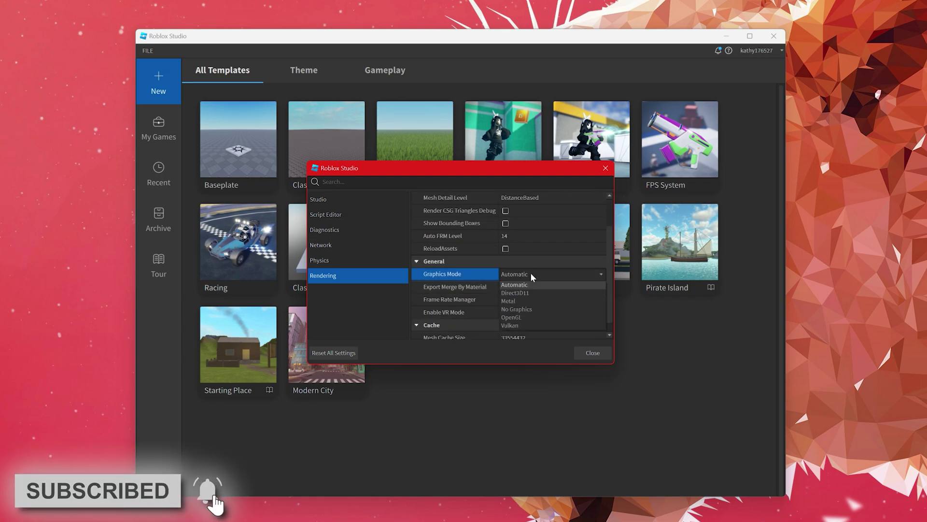
click(536, 318)
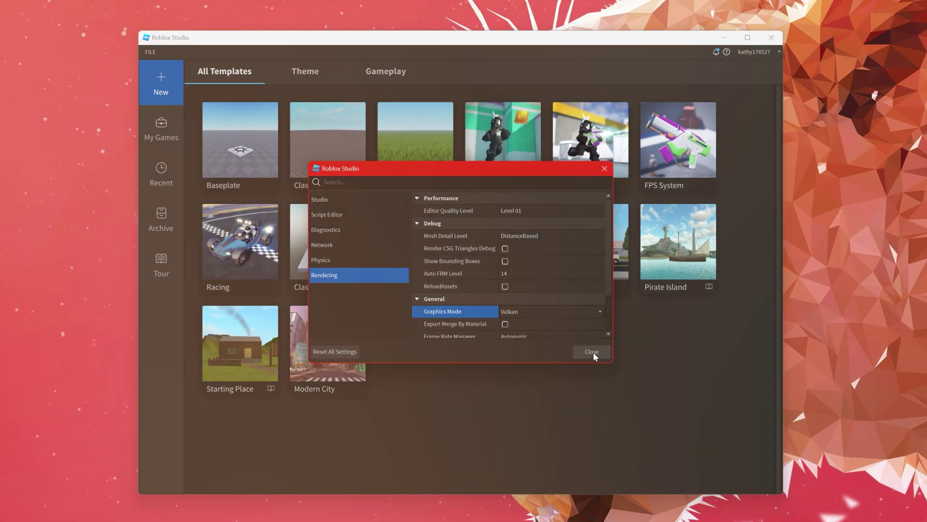
click(593, 352)
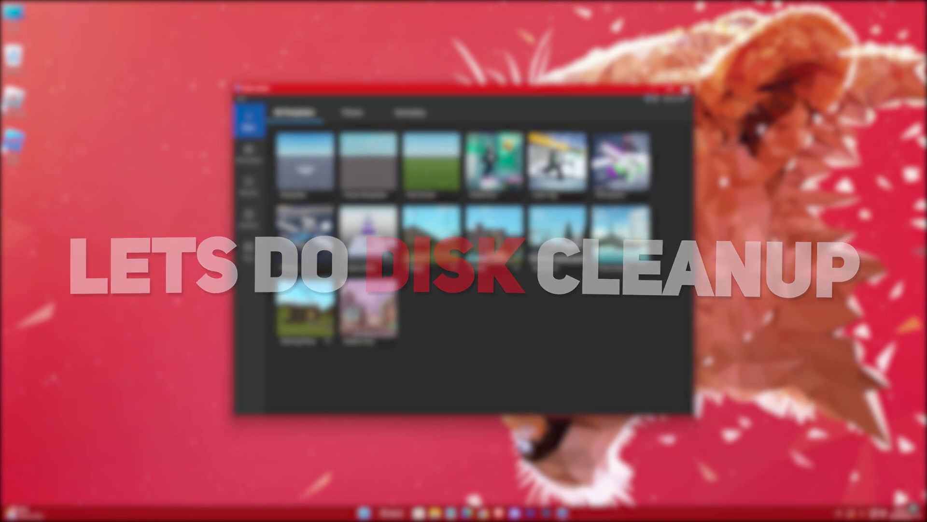
- Open Disk Cleanup in Windows and scan drive C: for files to clean up
key(super)
text(disk)
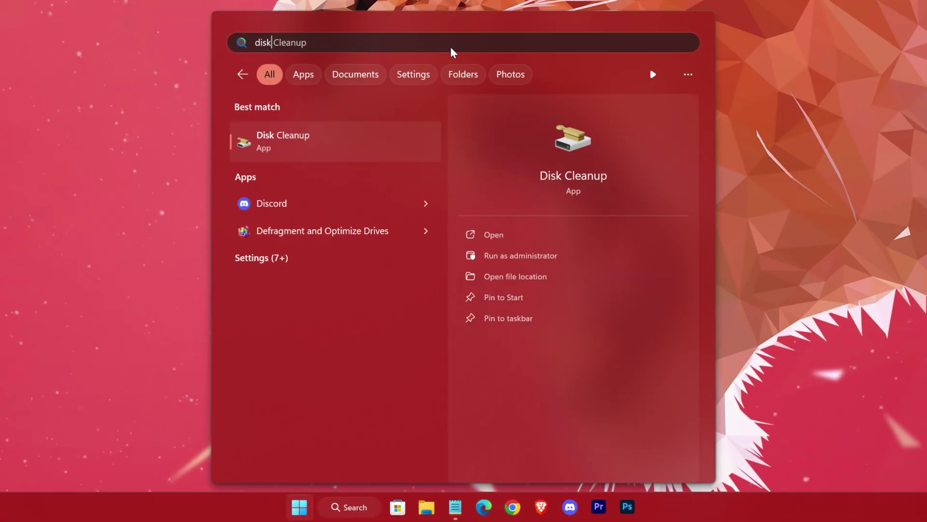
key(Return)
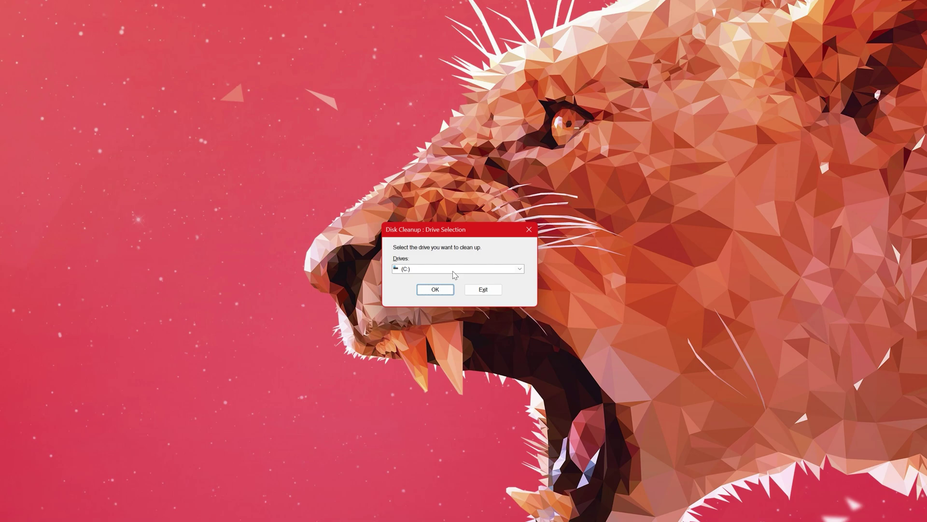
click(454, 274)
click(433, 277)
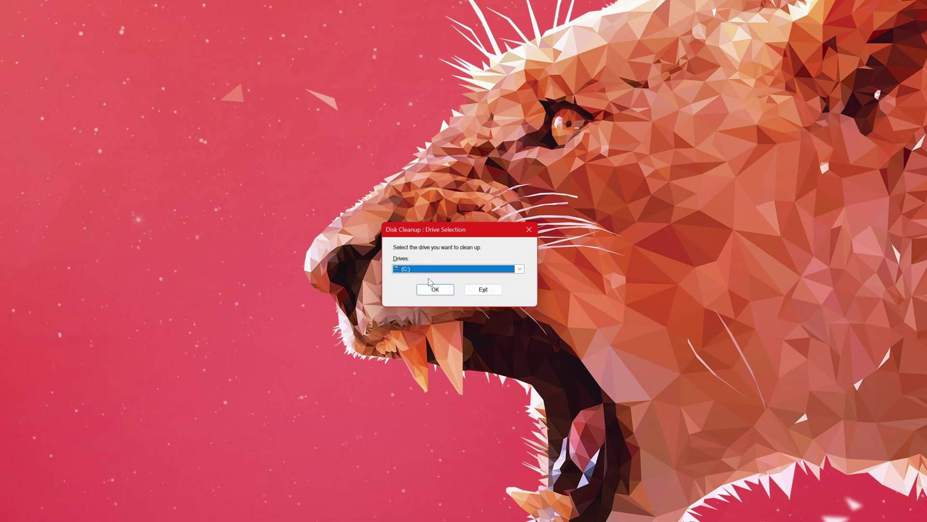
click(435, 289)
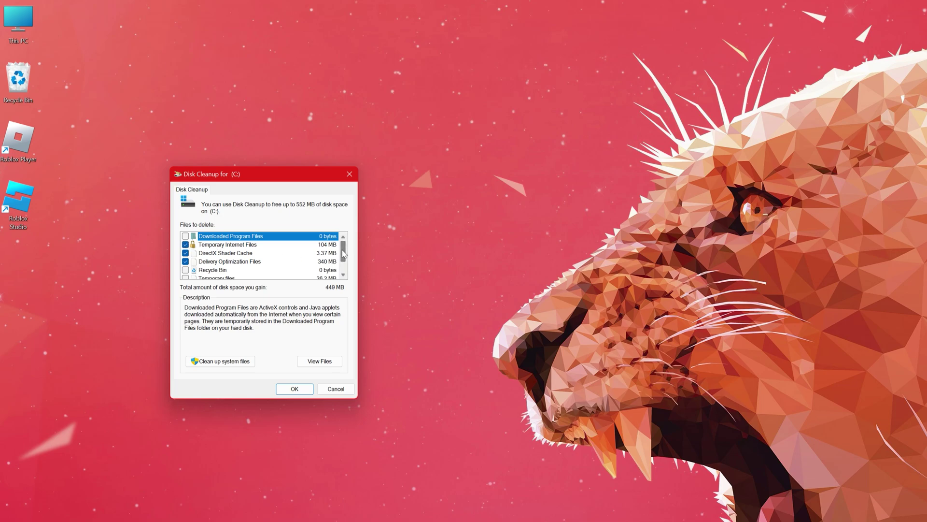
- Add Temporary files and Thumbnails to the files to delete on drive C: and run the cleanup
drag(344, 253, 346, 262)
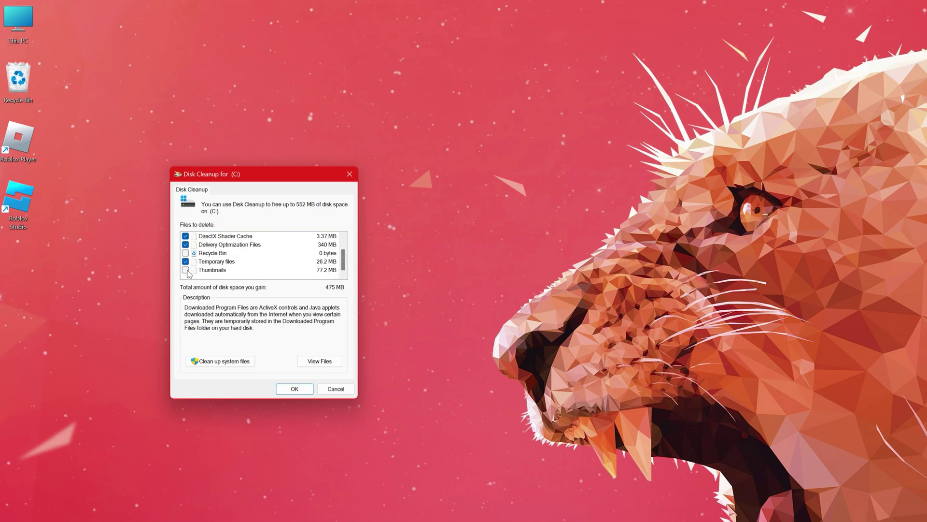
scroll(292, 267, up, 1)
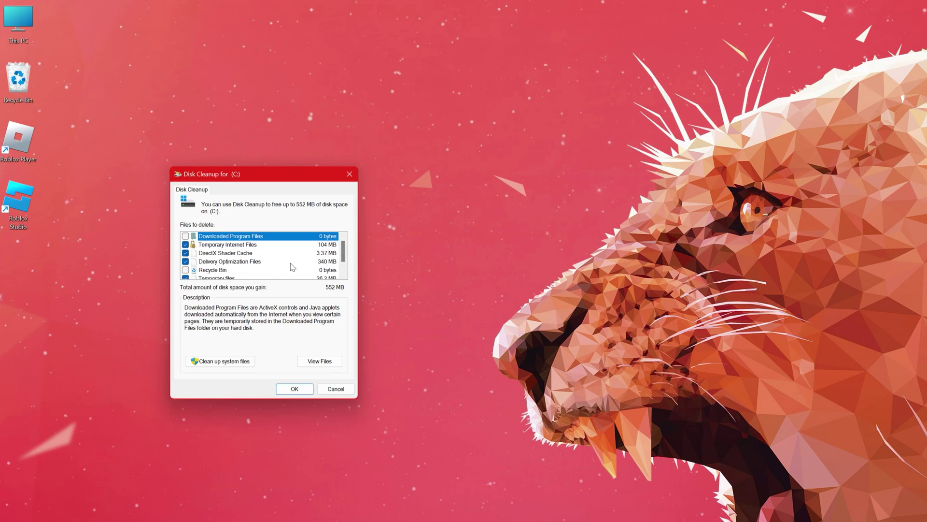
click(296, 390)
click(666, 364)
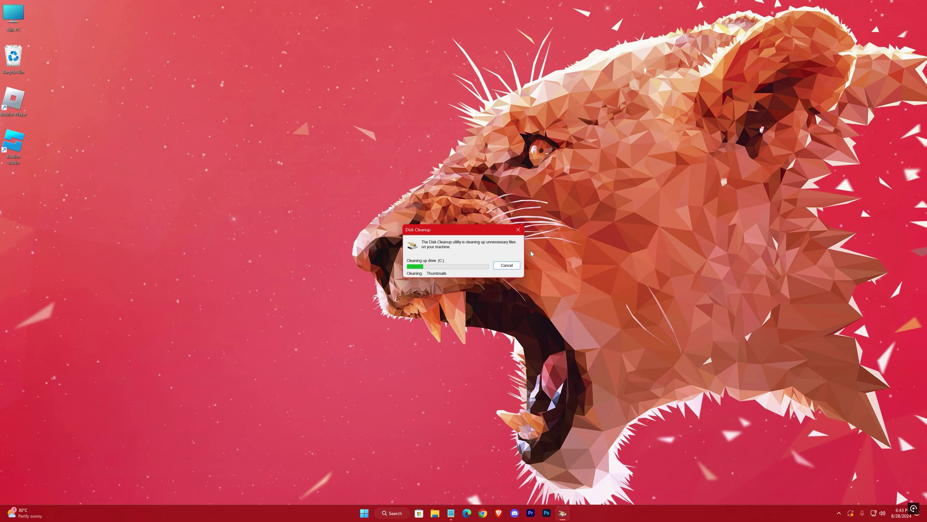
- Open the Roblox Player shortcut's file location and bring up the properties of RobloxPlayerBeta
right_click(15, 104)
click(50, 161)
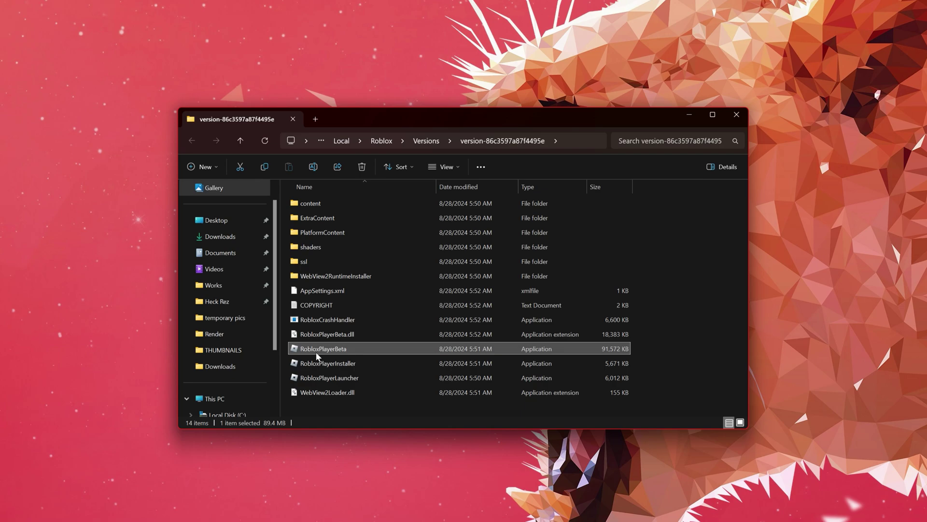
right_click(369, 349)
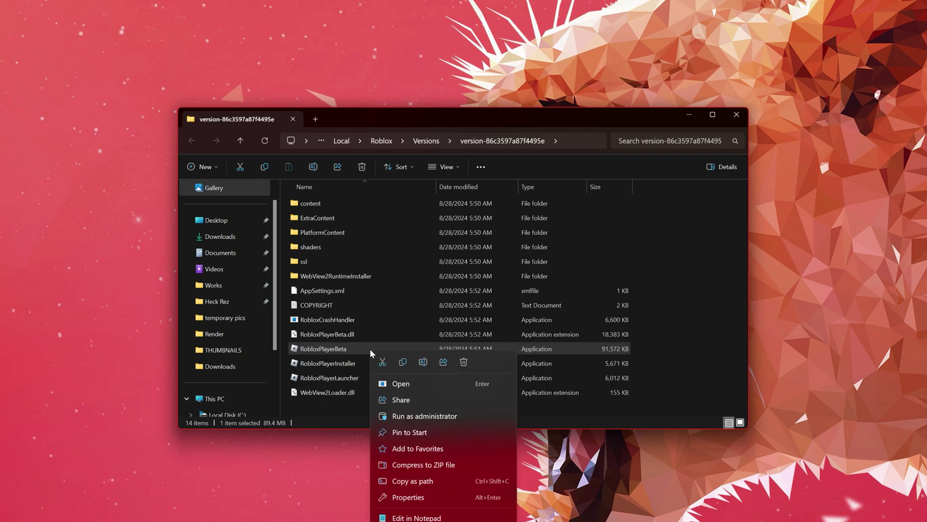
click(399, 497)
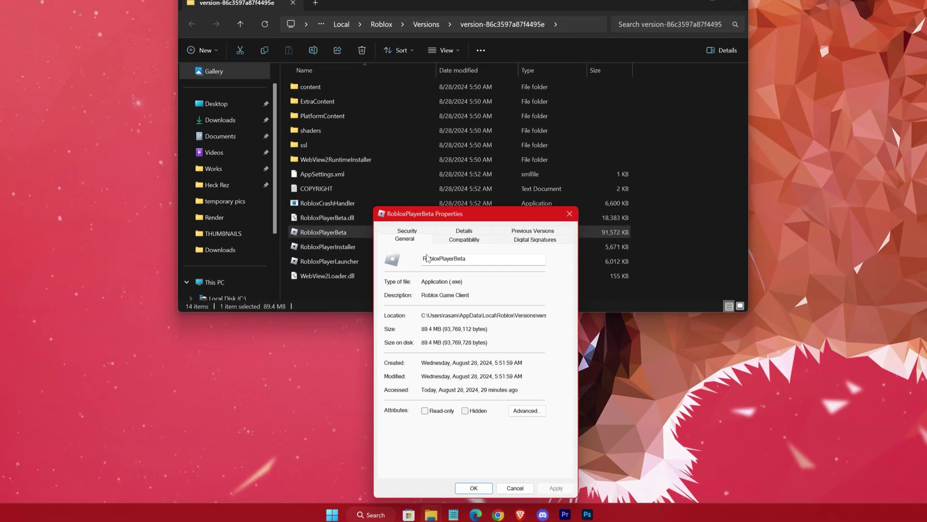
- Disable fullscreen optimizations in RobloxPlayerBeta's compatibility settings, confirm its high DPI settings, and apply the changes
click(468, 358)
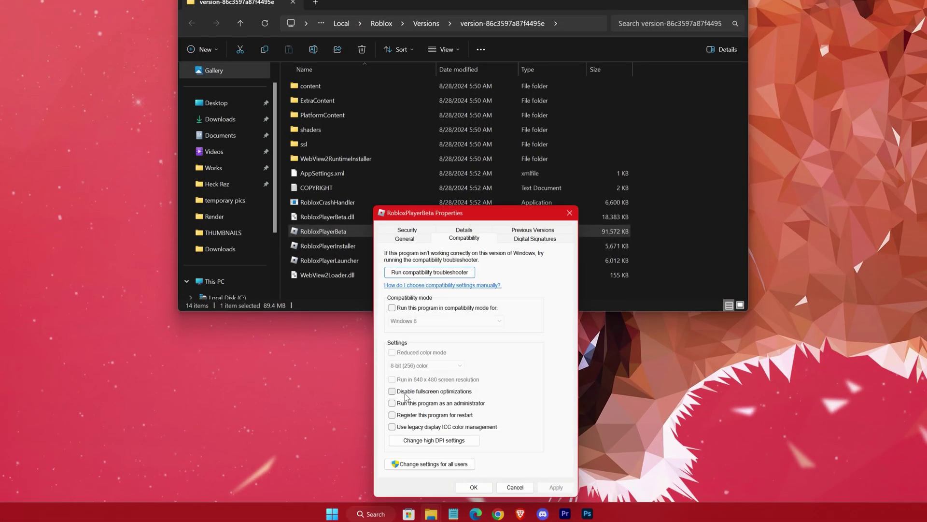
click(406, 442)
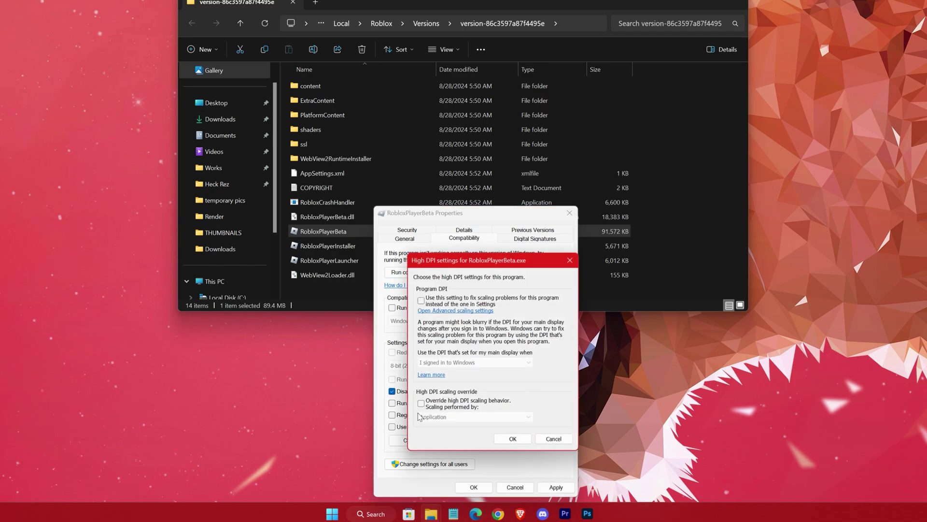
click(512, 438)
click(556, 487)
click(463, 486)
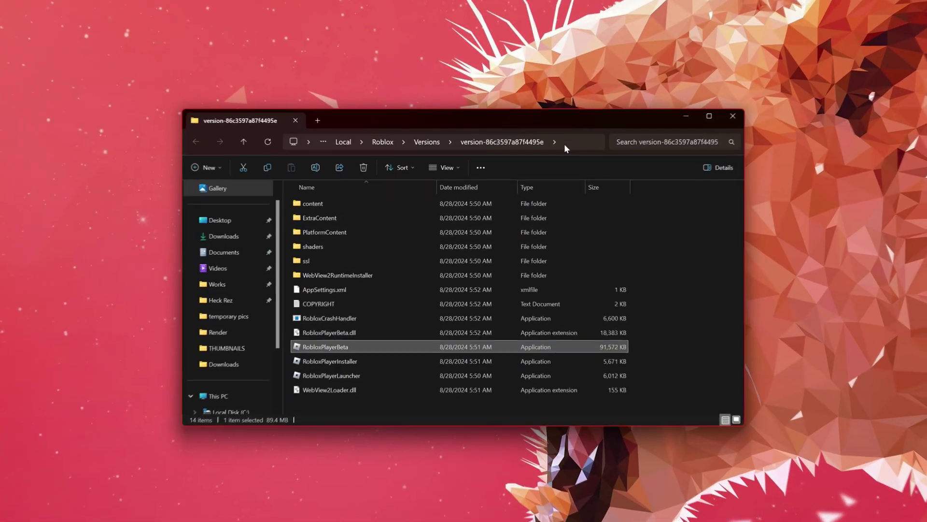
- Copy the full path of the Roblox version folder and return to the desktop
click(564, 23)
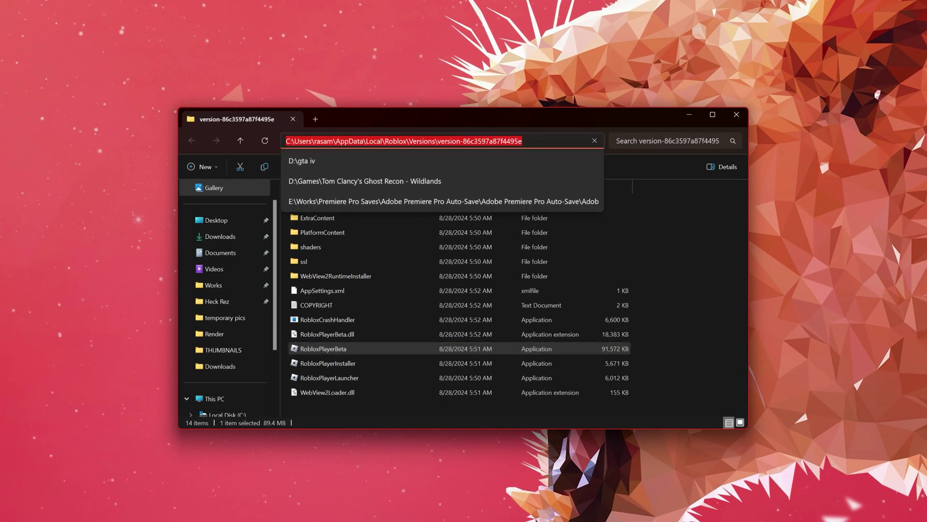
right_click(541, 141)
click(566, 166)
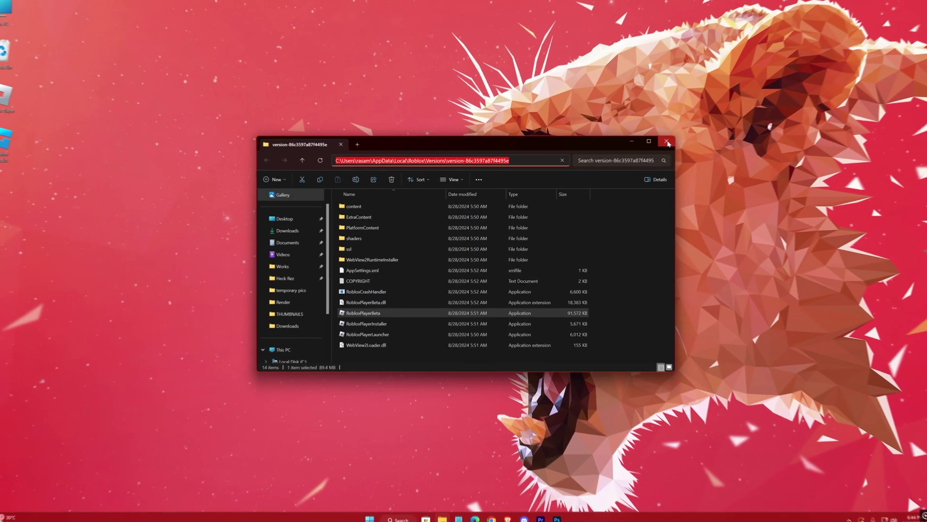
key(super+d)
- Search Windows for "graphics" and open Graphics settings
key(super)
text(graphics)
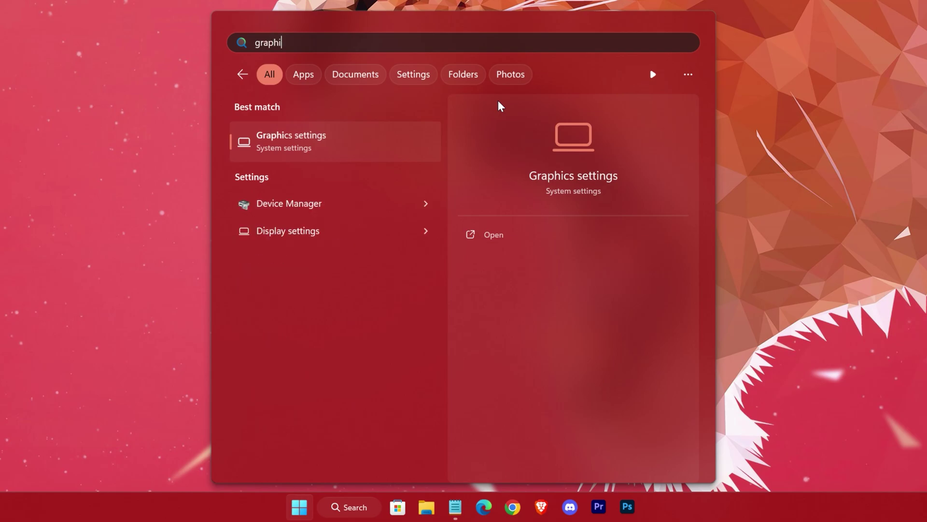
key(Return)
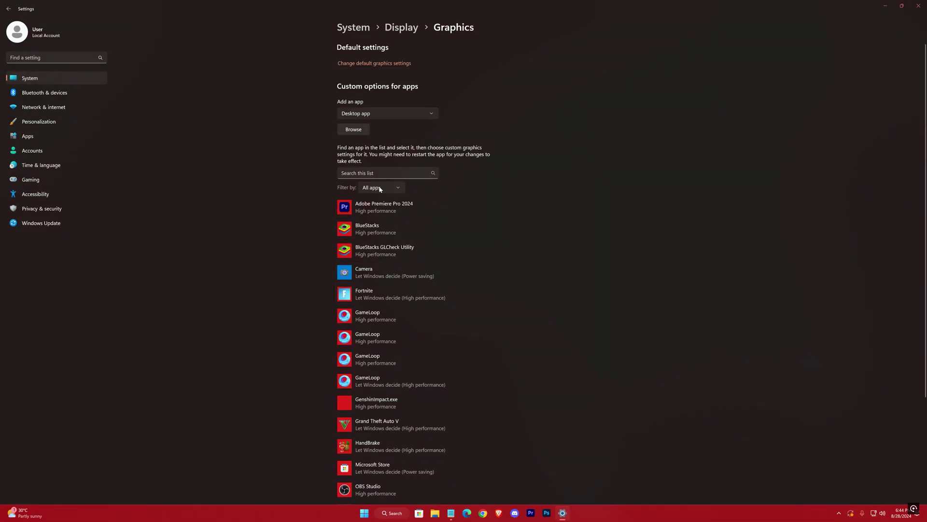
- Add RobloxPlayerBeta from the copied folder path as a desktop app with custom graphics options, and open its options
click(430, 111)
right_click(431, 110)
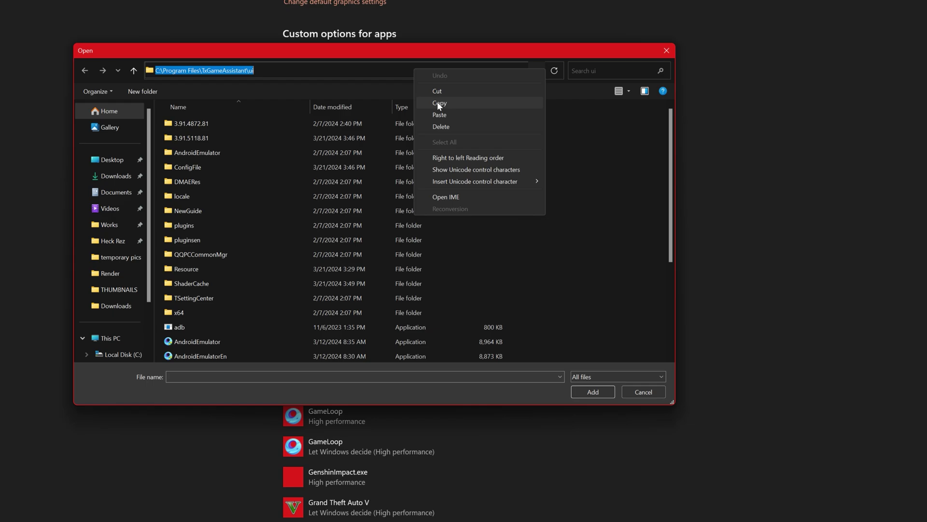
click(459, 114)
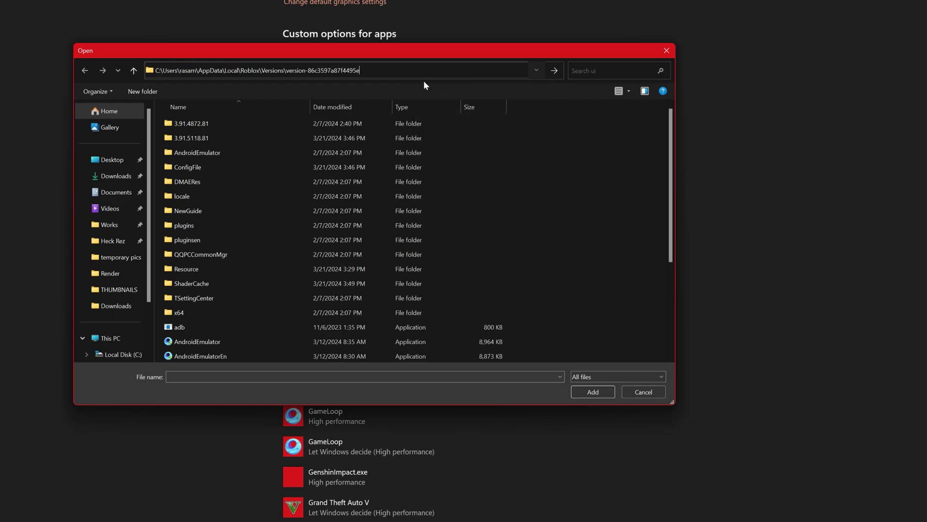
key(Return)
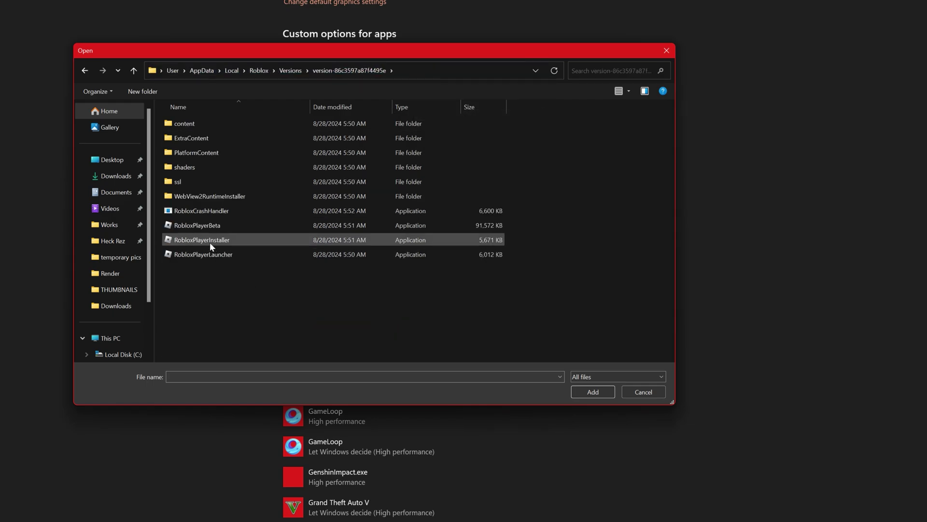
click(199, 226)
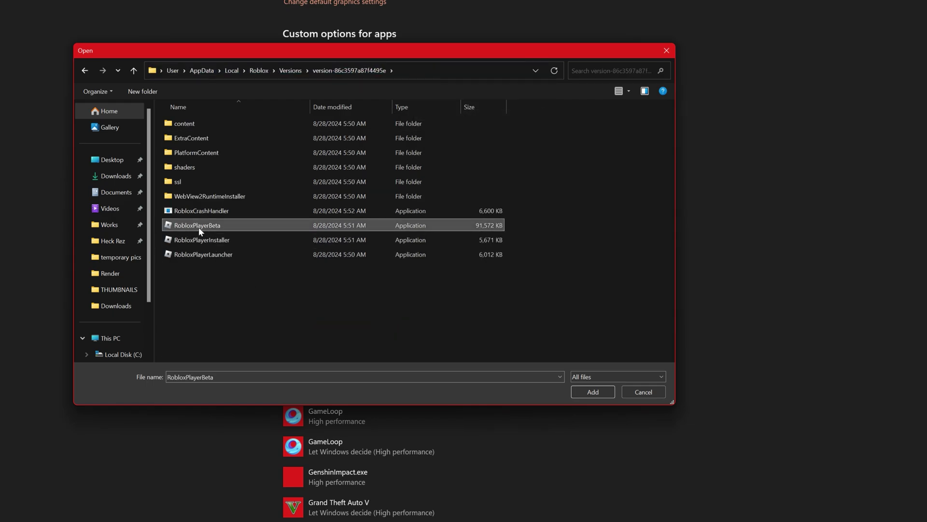
click(590, 391)
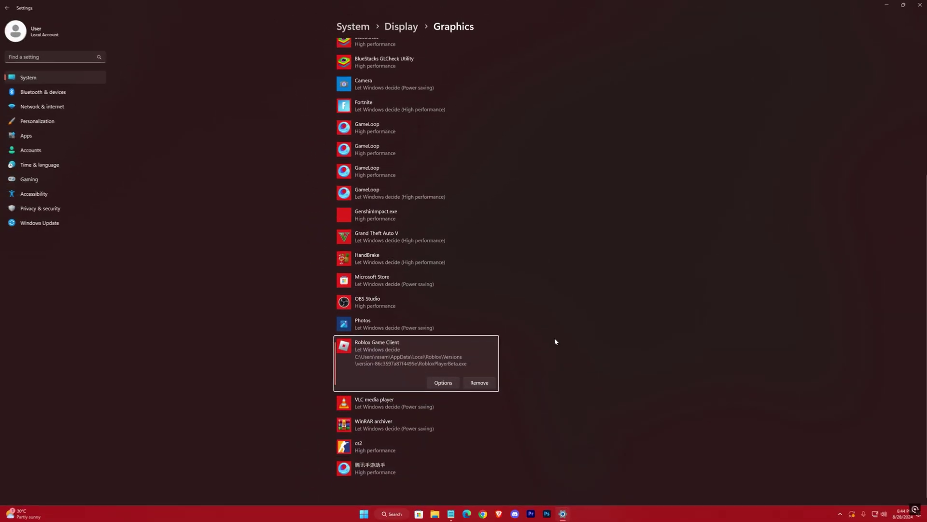
click(443, 382)
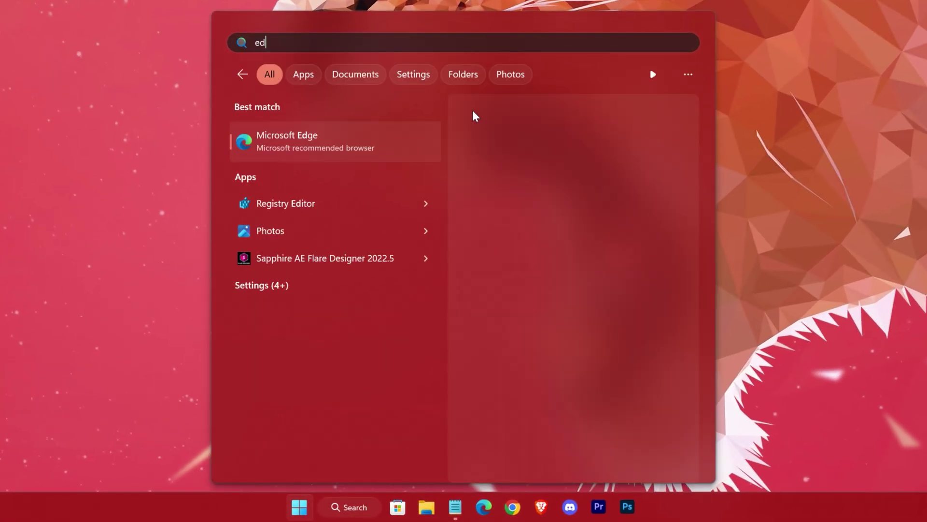
- Open Edit power plan, select the Ultimate Performance plan in Power Options, and close the window
text(r plan)
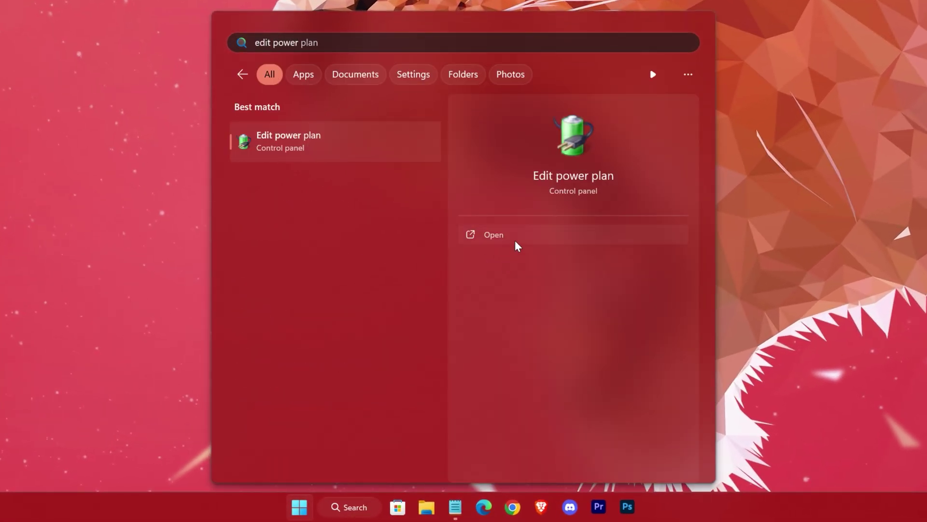
click(511, 238)
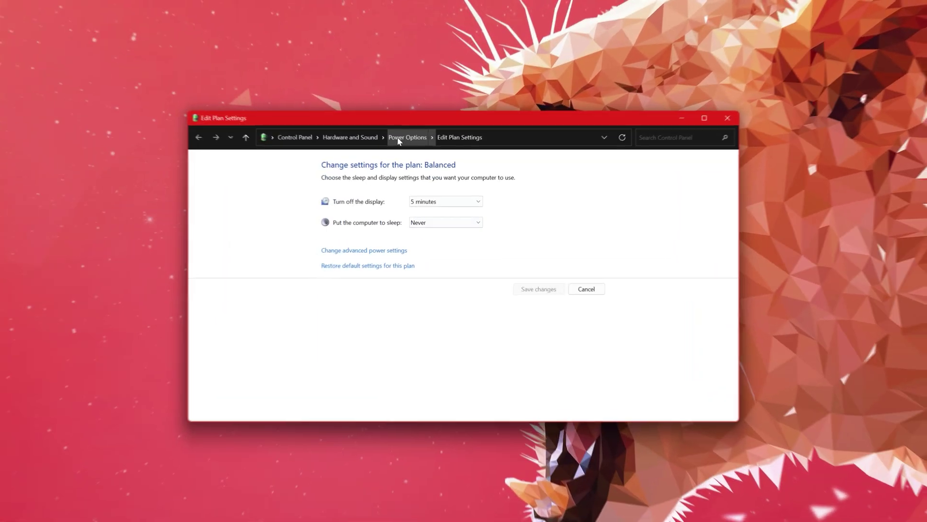
click(416, 89)
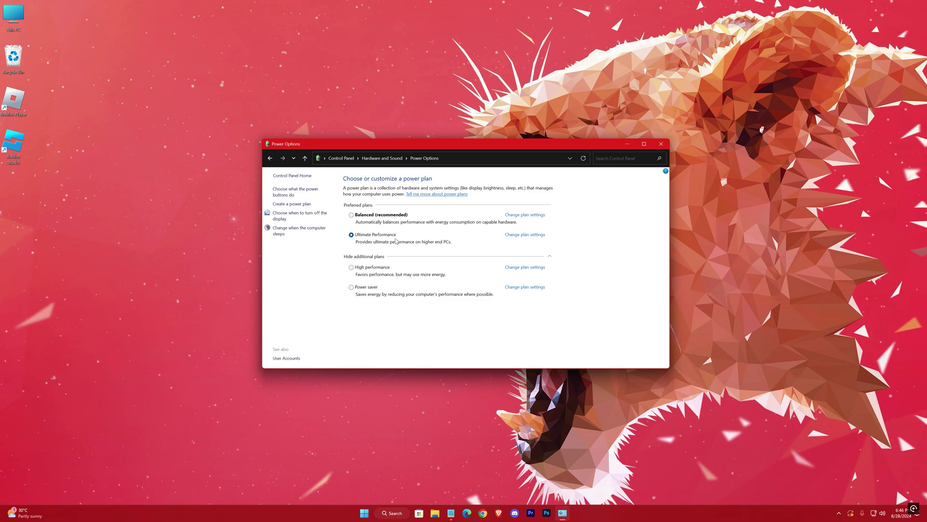
click(666, 146)
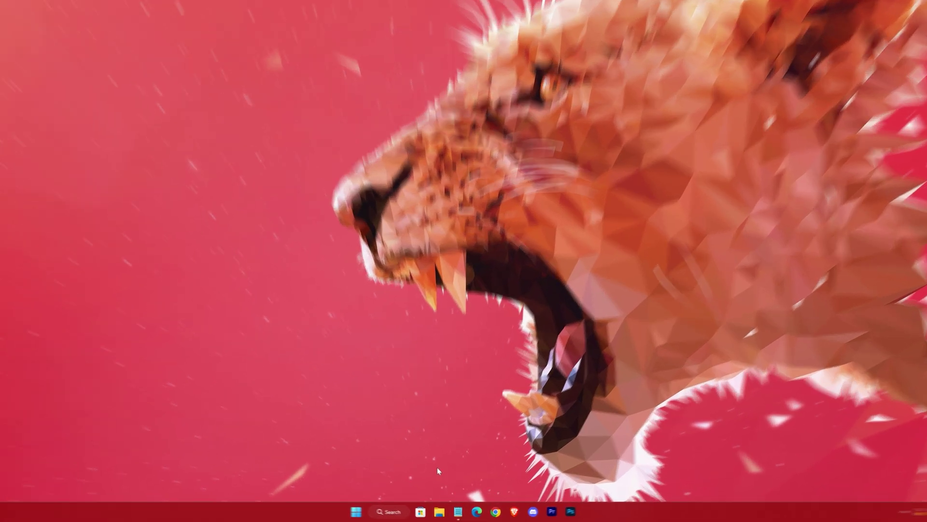
- Turn off Notifications and turn on Do not disturb in the Windows system settings
click(372, 513)
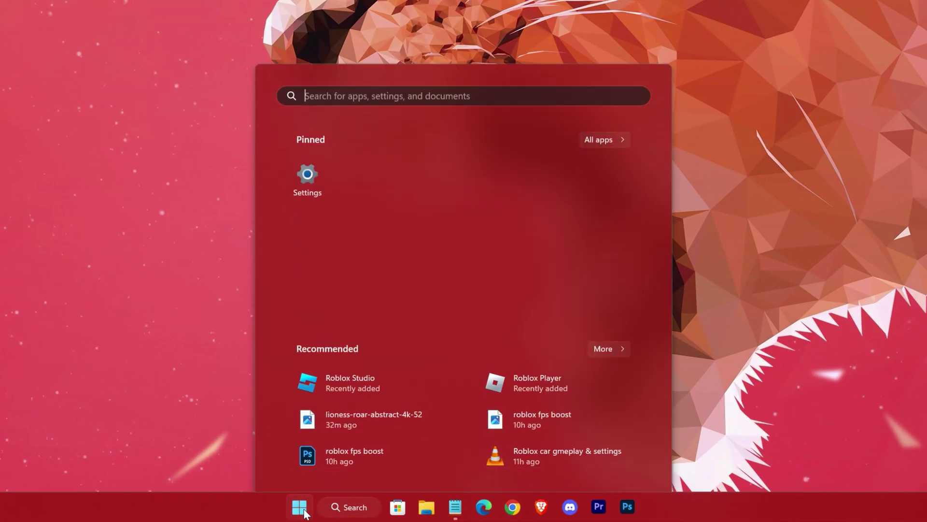
click(302, 125)
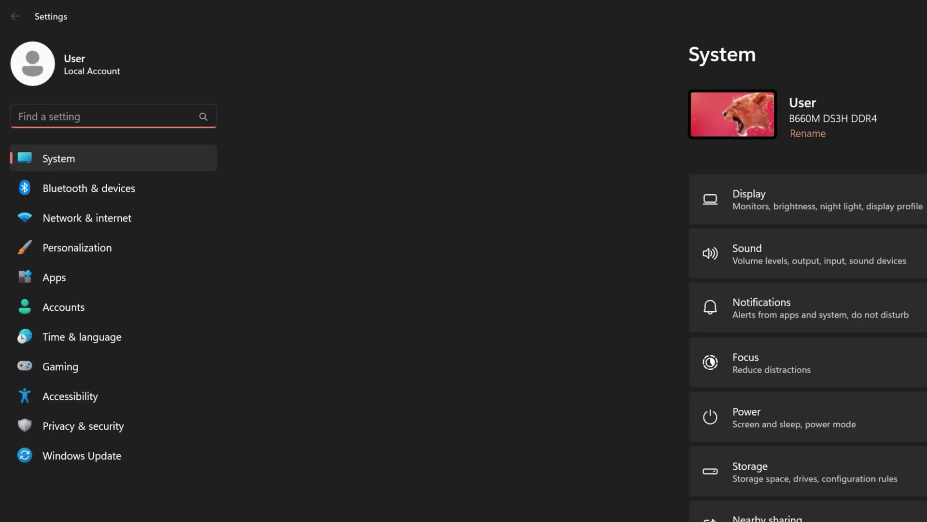
click(842, 323)
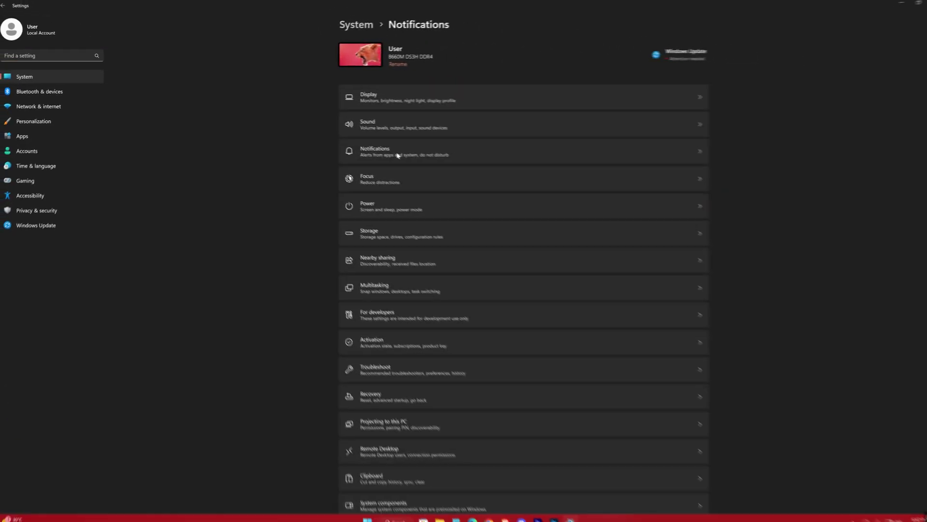
click(676, 54)
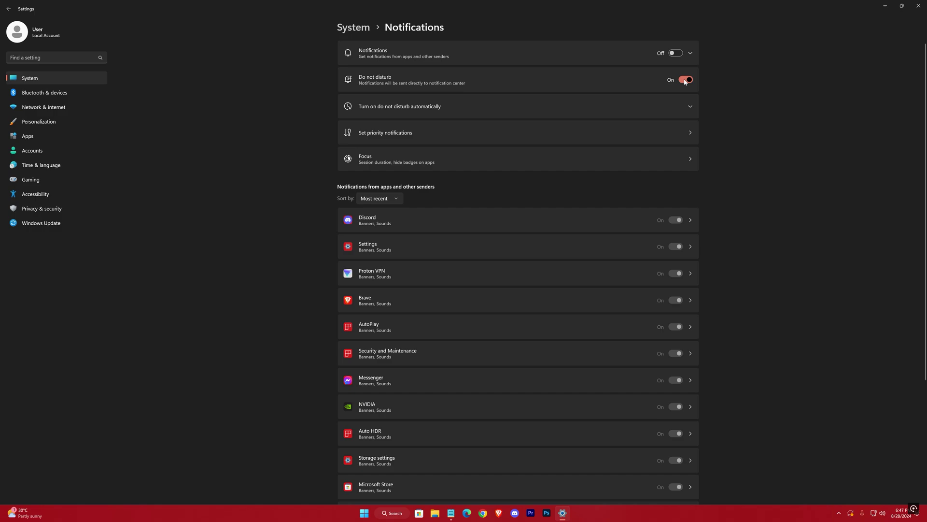
click(9, 9)
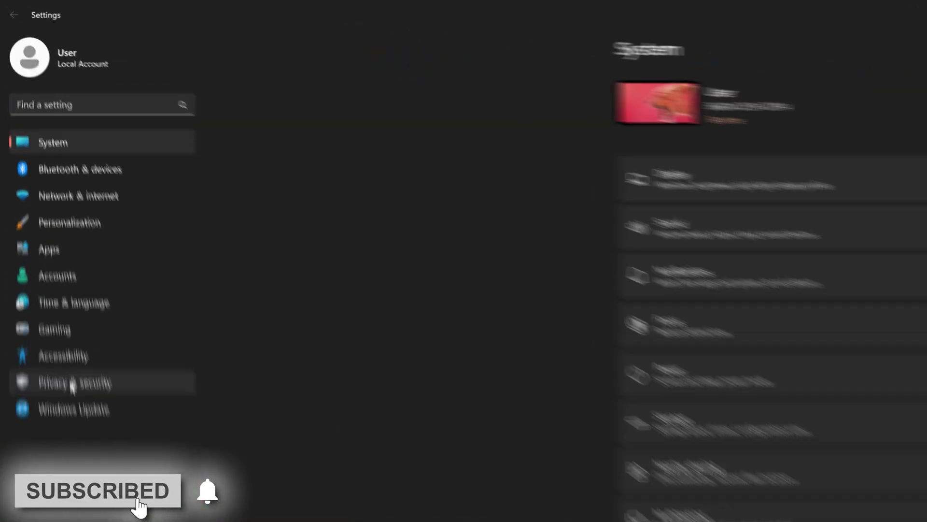
- Check the personalized ads, language list, app launch tracking and suggested content options in the General privacy settings
click(40, 208)
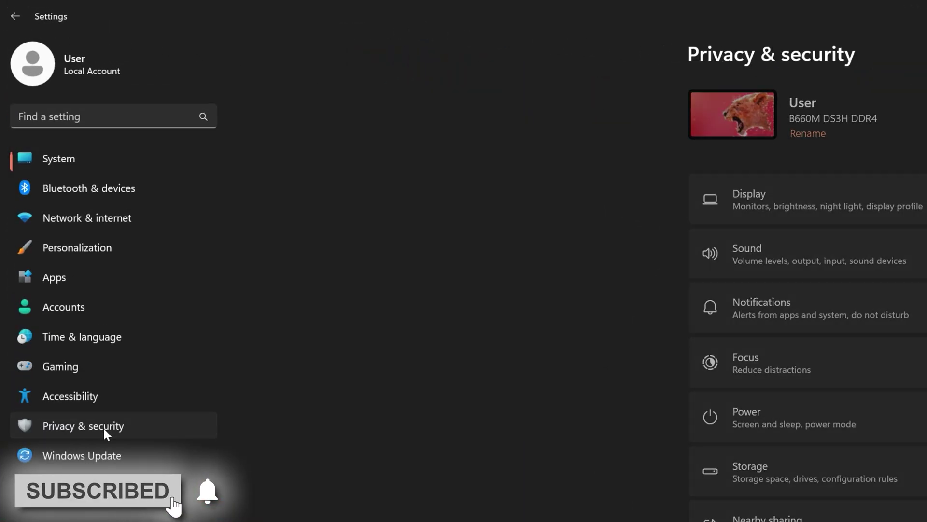
click(805, 248)
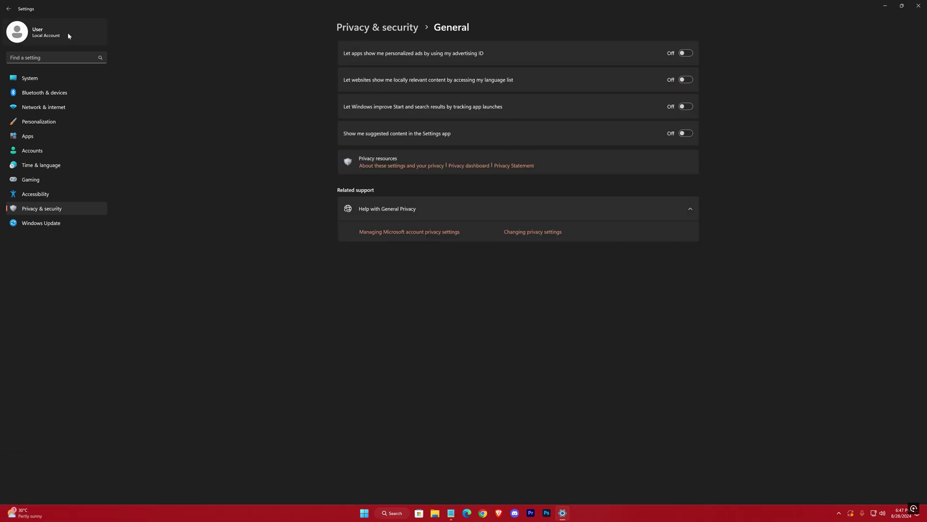
click(9, 9)
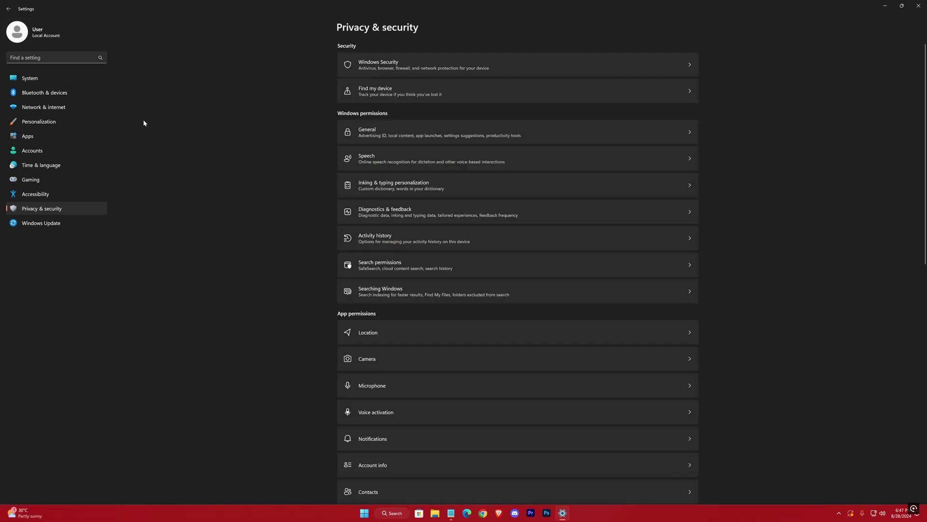
- Turn off Location services in the app permissions and return to Privacy & security
click(383, 333)
click(686, 79)
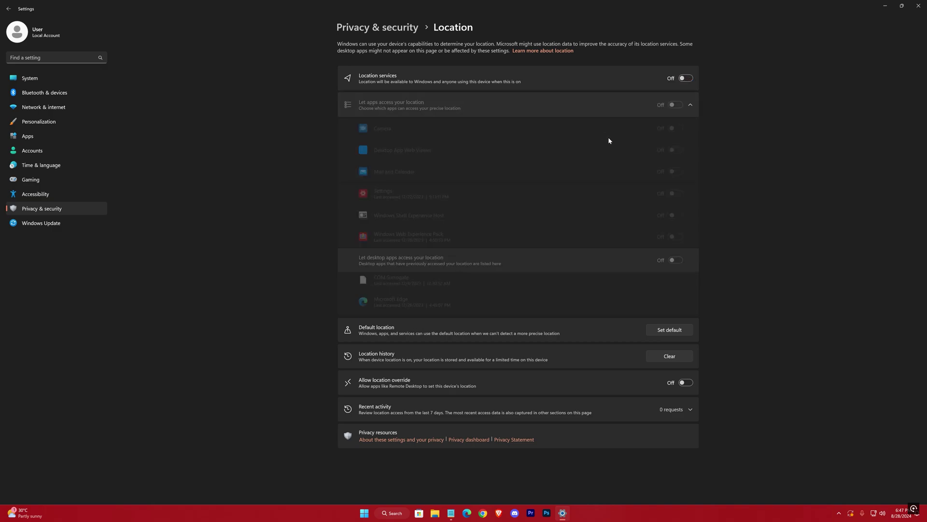
click(9, 9)
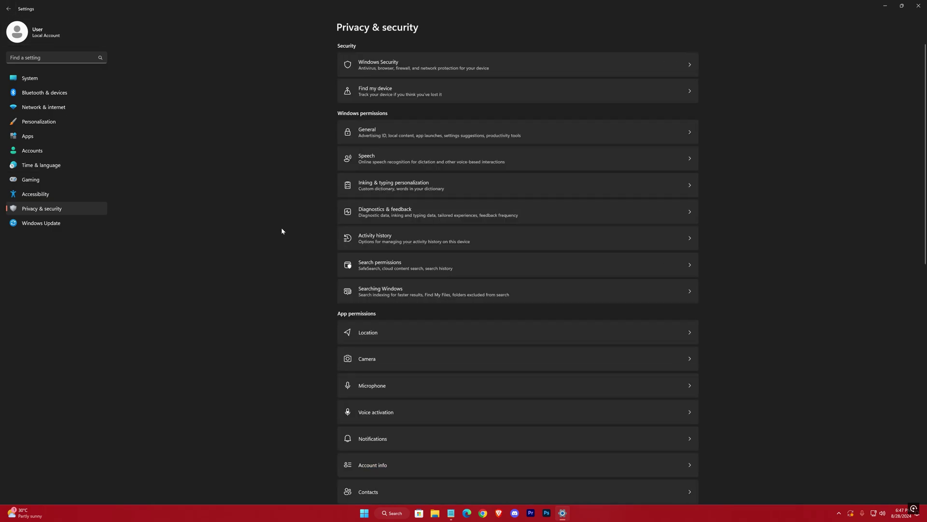
- Open the Notifications app permission in Privacy & security to check notification access
scroll(277, 245, down, 3)
scroll(277, 244, down, 2)
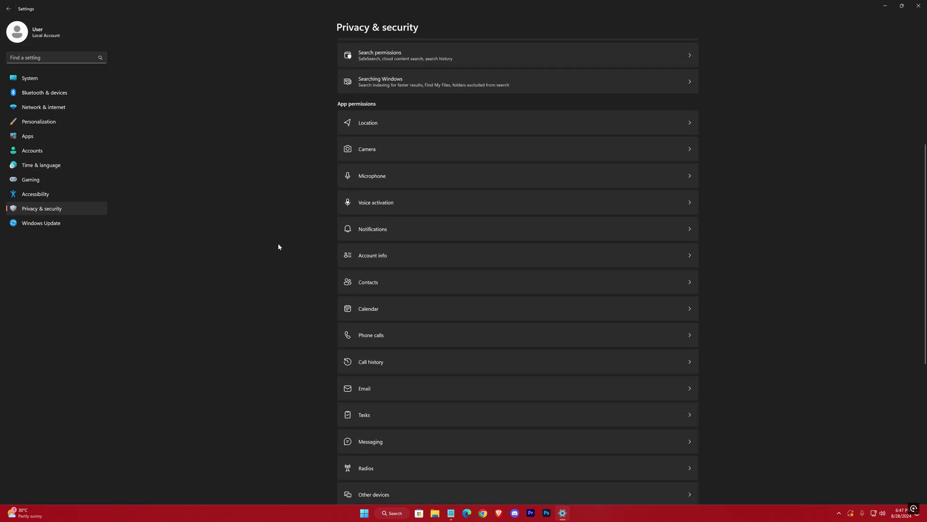
click(367, 232)
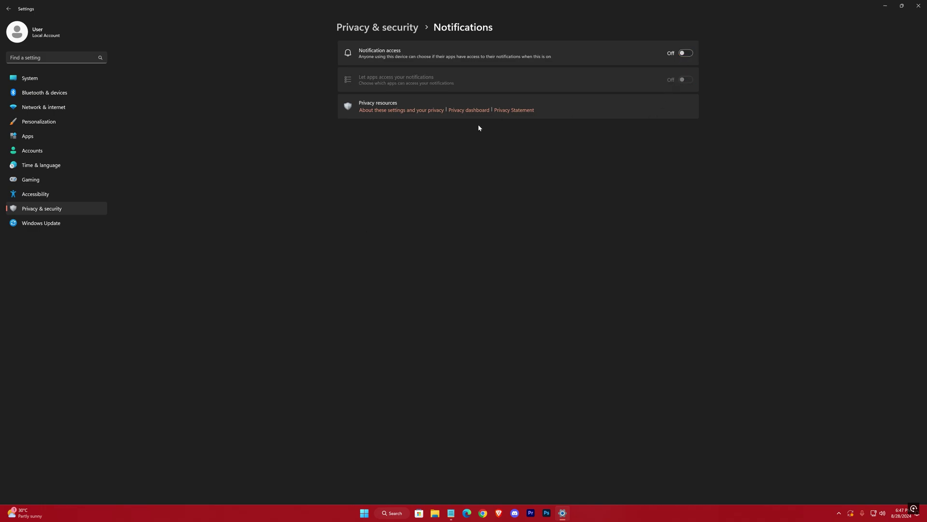
- Leave the notification permissions and close the Settings window
click(8, 9)
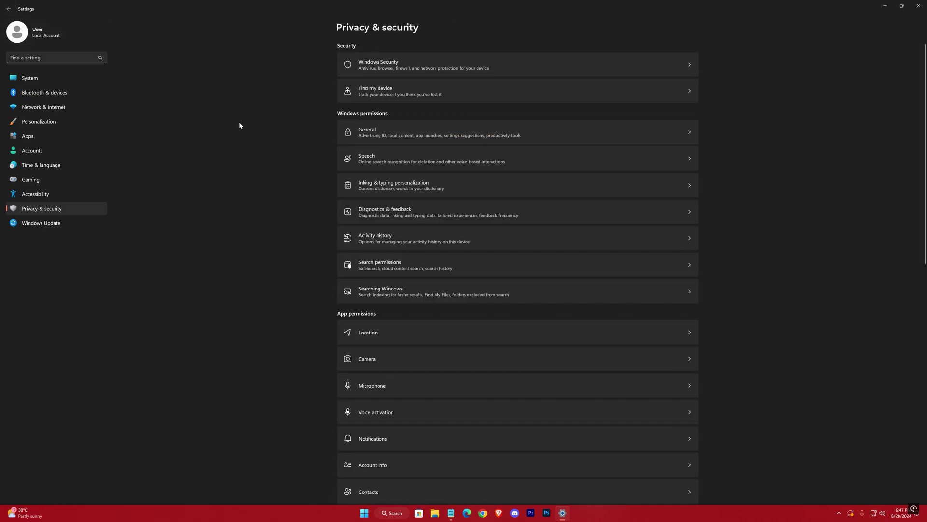
click(919, 6)
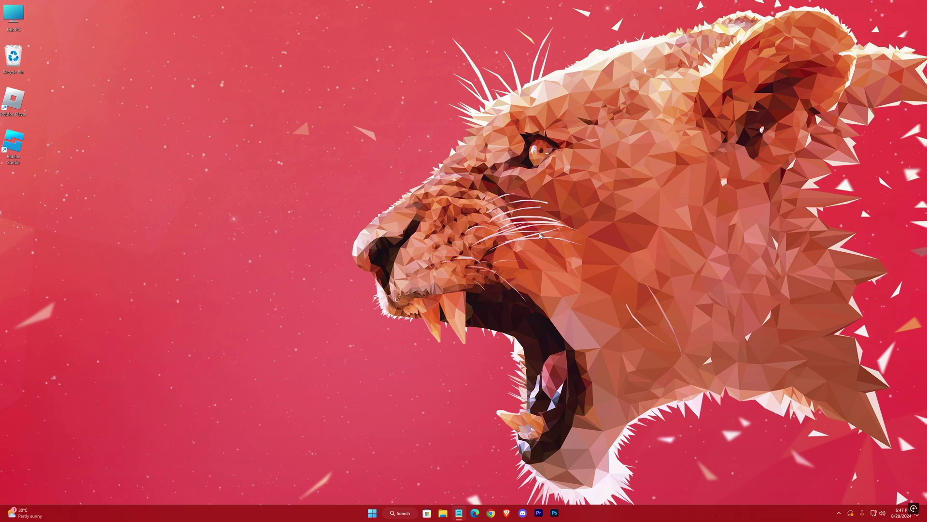
- In System Configuration's advanced boot options, set the number of processors to 16, apply the change and exit without restarting
key(super+r)
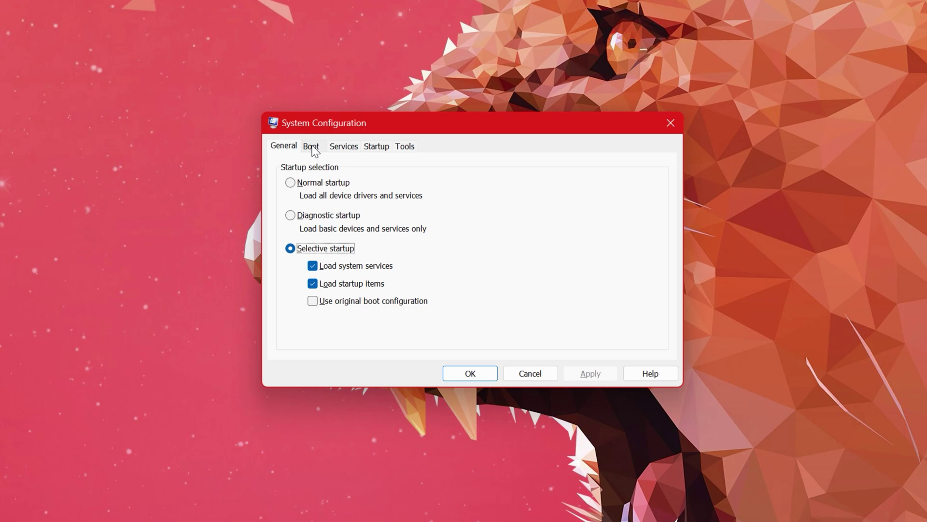
click(312, 146)
click(311, 249)
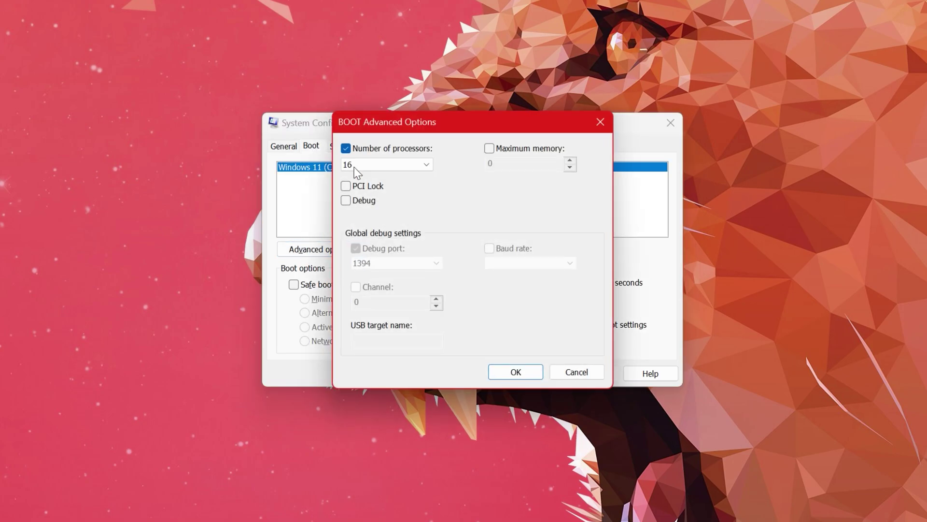
click(346, 148)
click(345, 148)
click(372, 165)
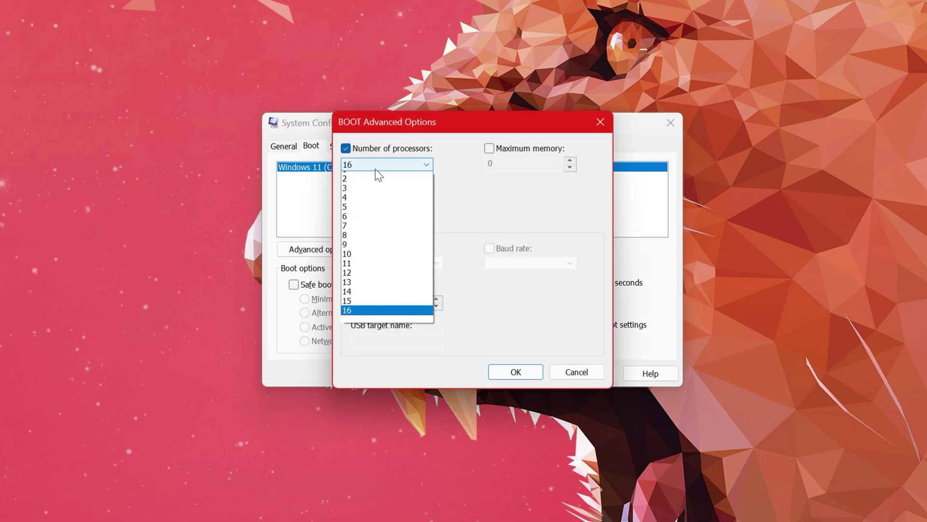
click(360, 317)
click(515, 373)
click(585, 375)
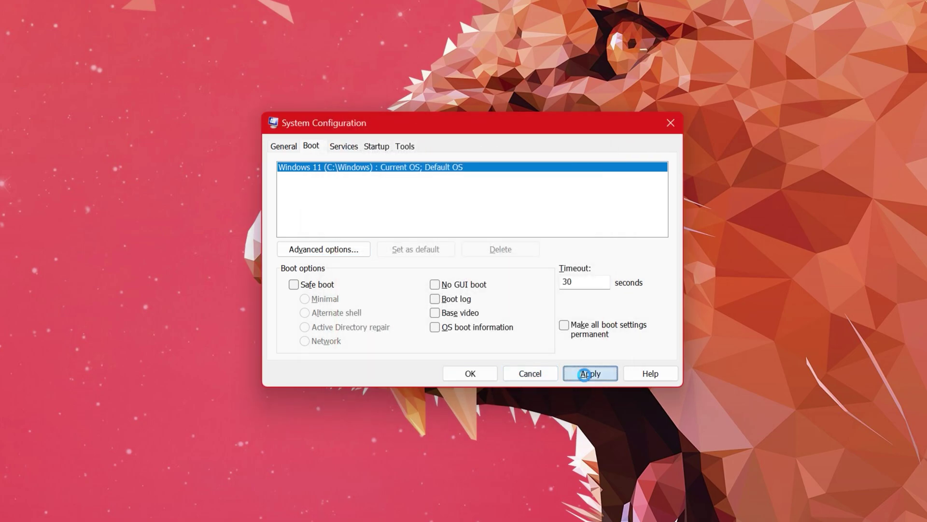
click(493, 375)
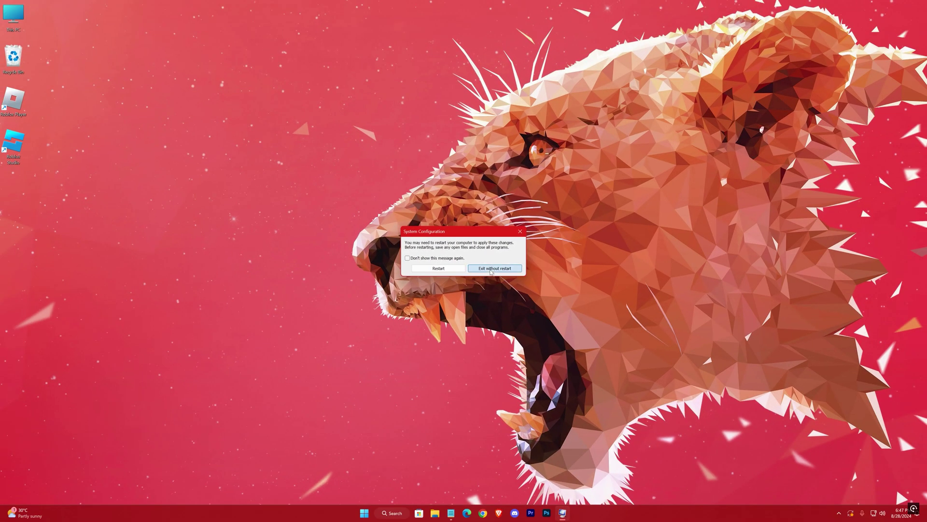
click(491, 268)
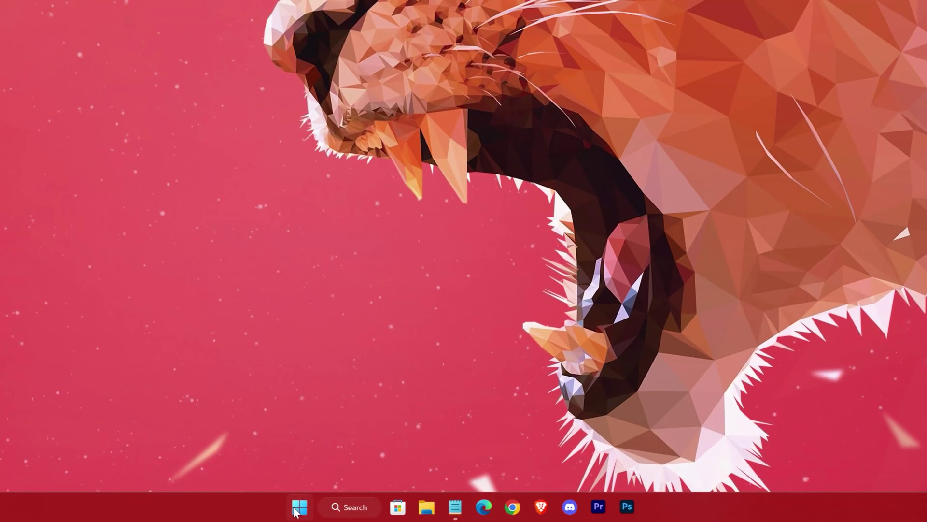
- Check in the Windows Gaming settings whether a controller is allowed to open Game Bar, and return to the Gaming page
click(365, 512)
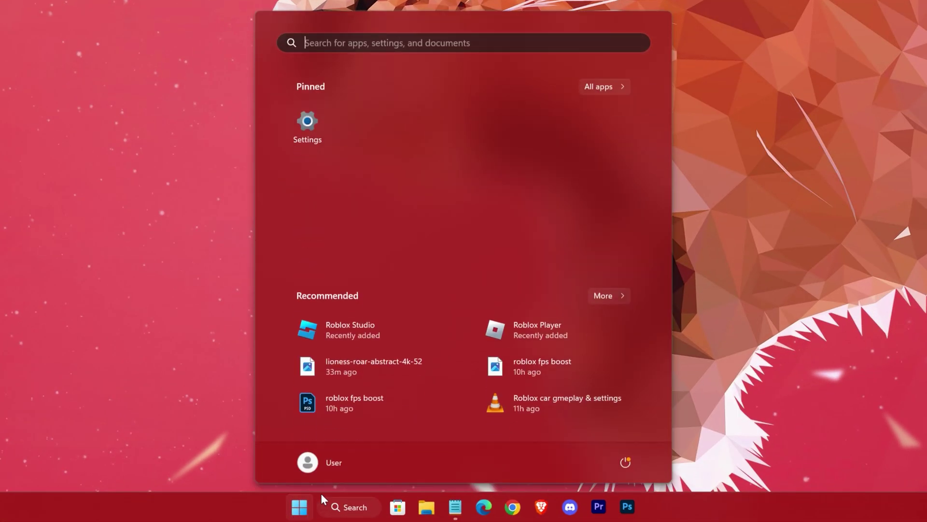
click(311, 117)
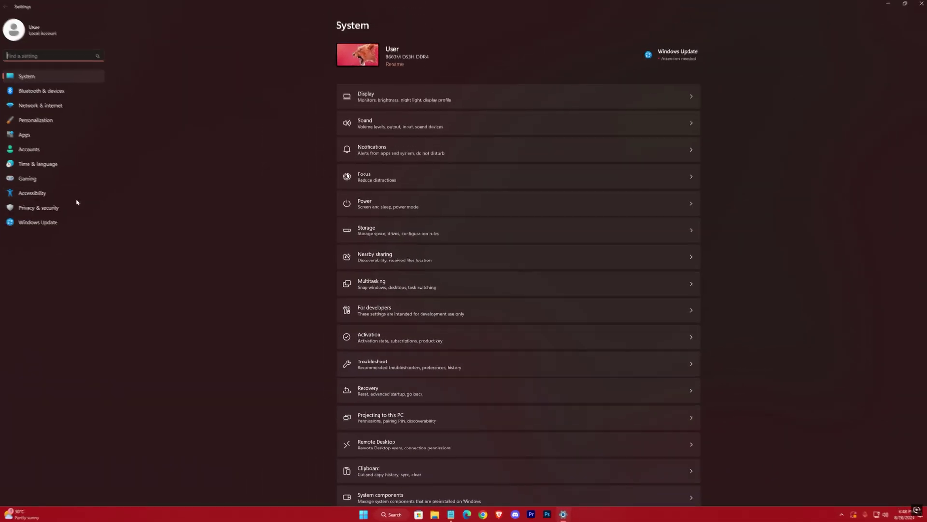
click(35, 182)
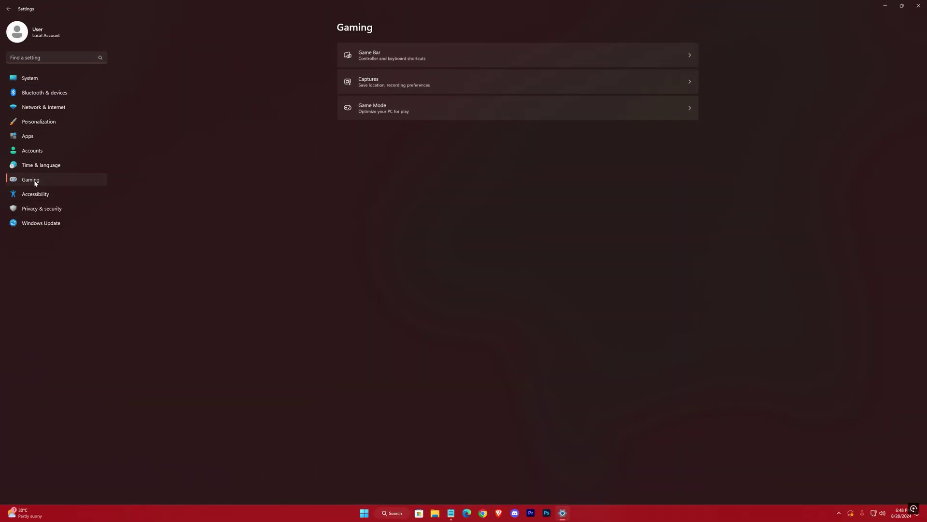
click(459, 57)
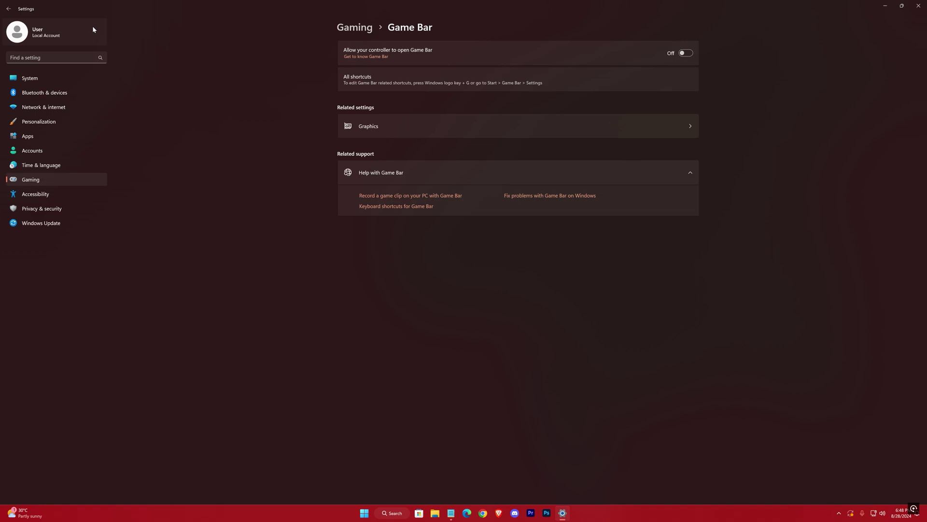
click(8, 9)
- Turn on Game Mode in the Gaming settings and close Settings
click(425, 111)
click(689, 55)
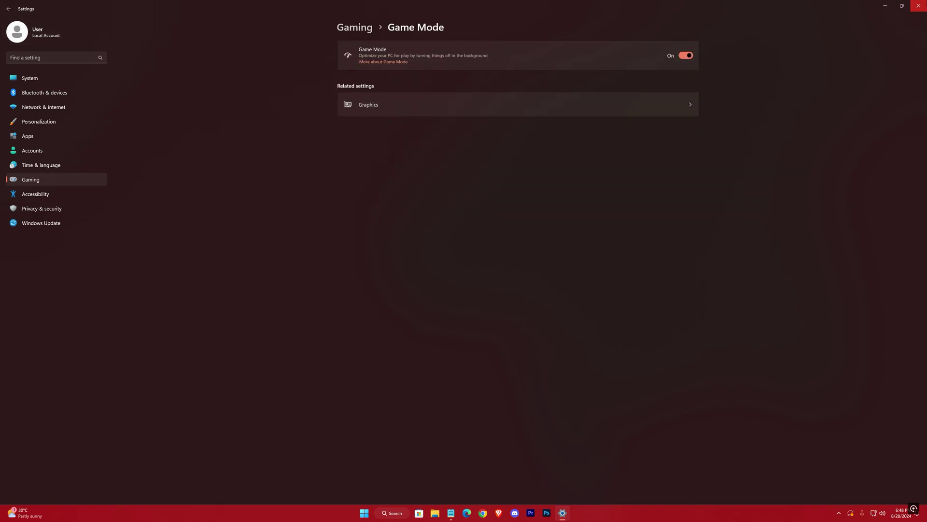
key(alt+F4)
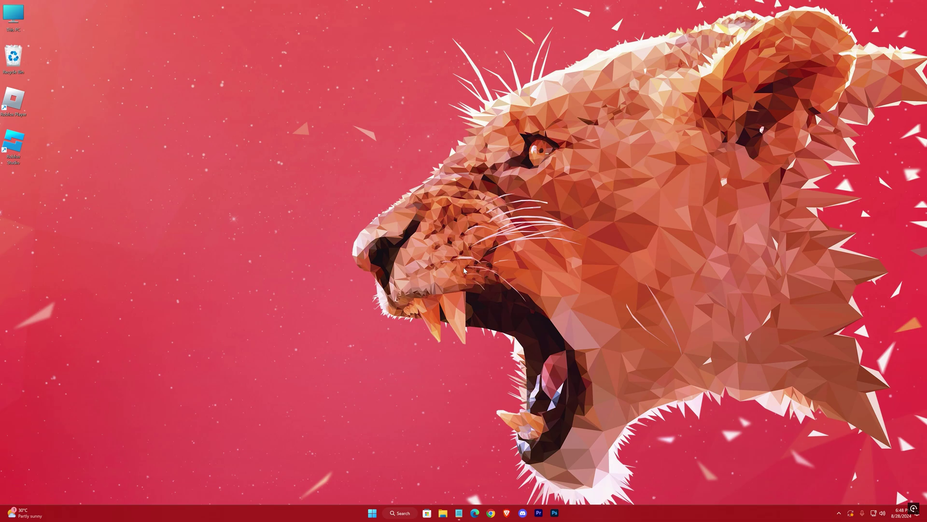
- Open the Performance Options from the advanced system settings in This PC's properties
double_click(21, 18)
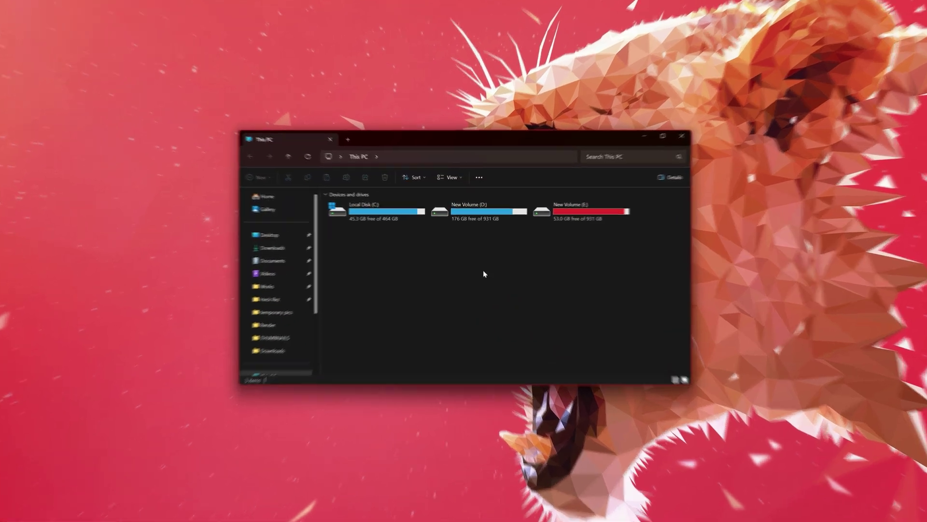
right_click(481, 268)
click(520, 382)
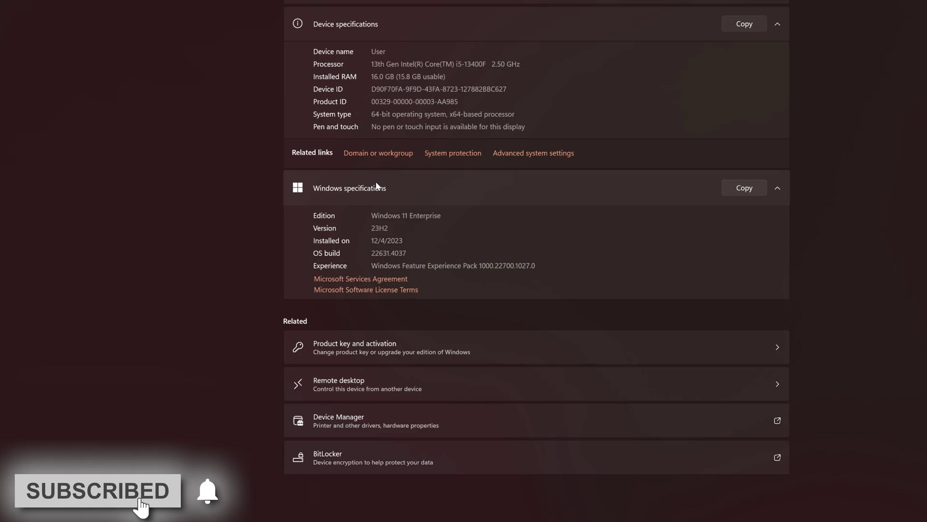
click(533, 153)
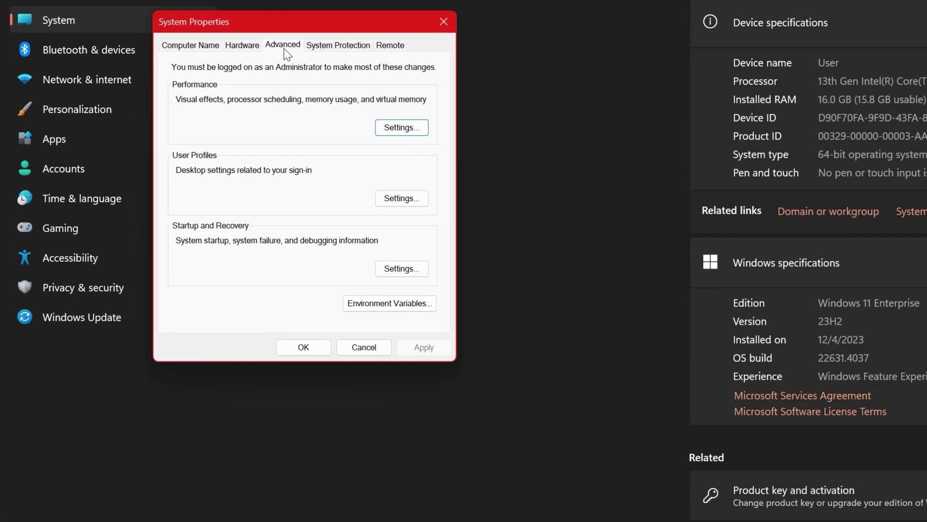
click(382, 123)
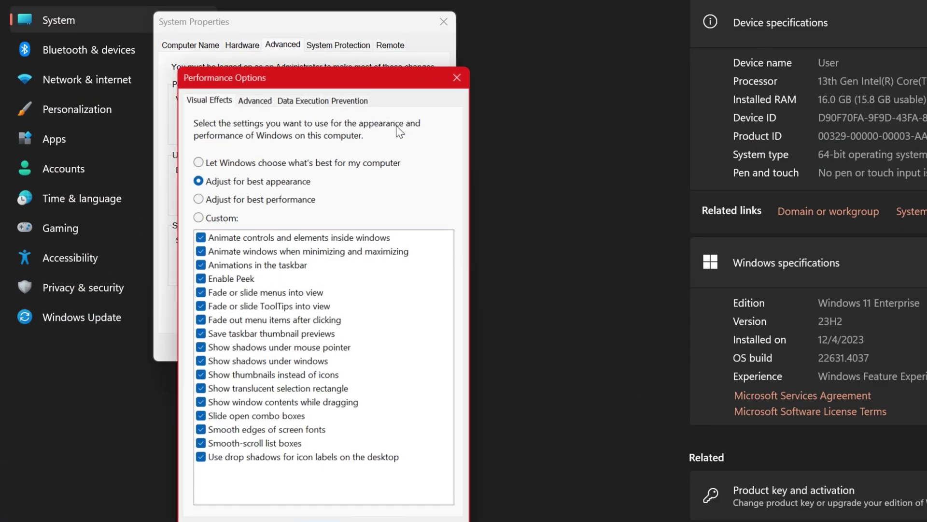
- Adjust visual effects for best performance, re-enable only thumbnails instead of icons and smooth edges of screen fonts, apply, and close the windows
click(214, 199)
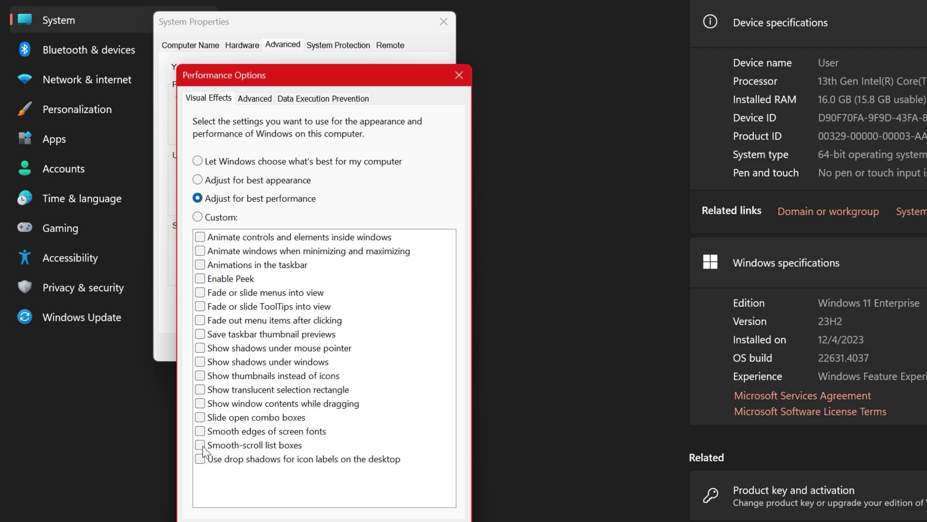
click(200, 377)
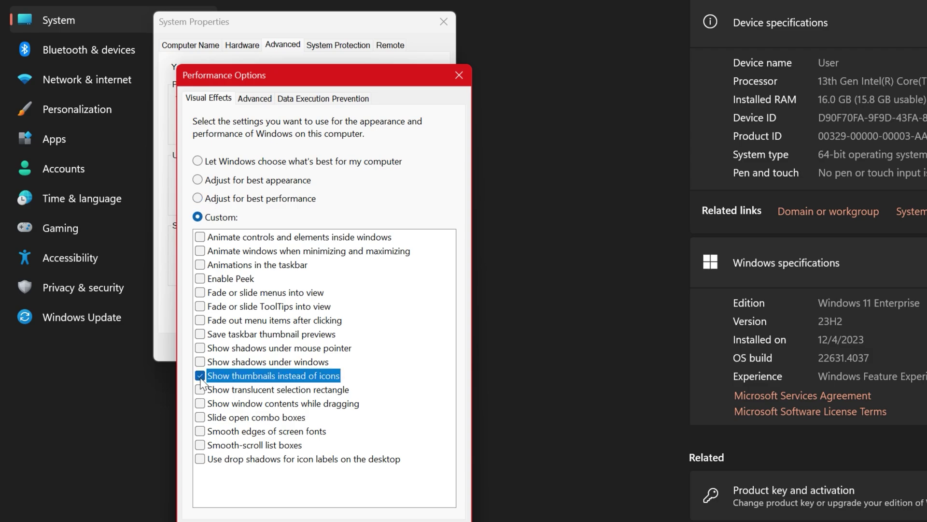
click(200, 432)
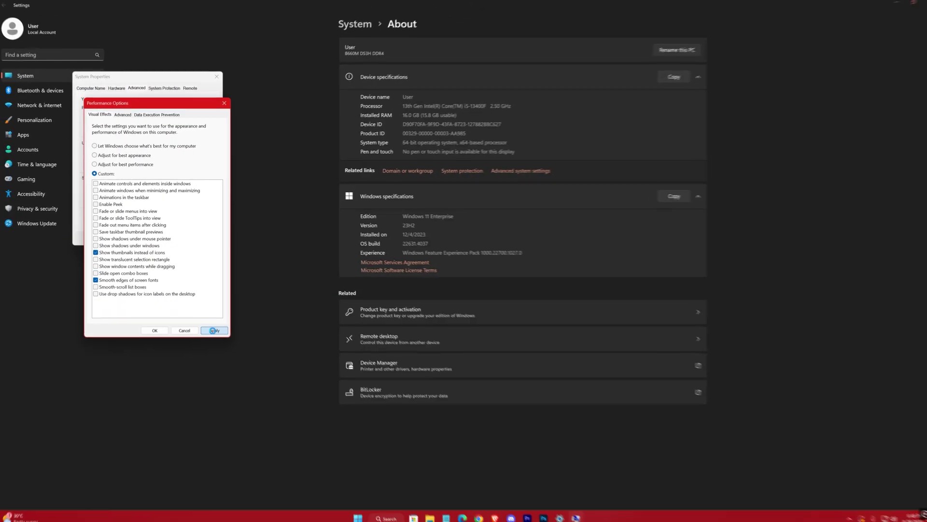
click(437, 521)
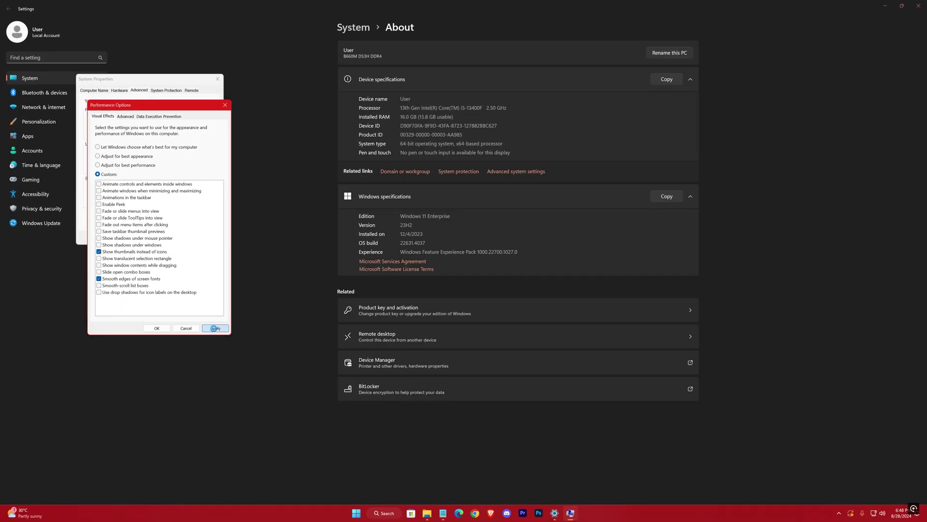
click(157, 327)
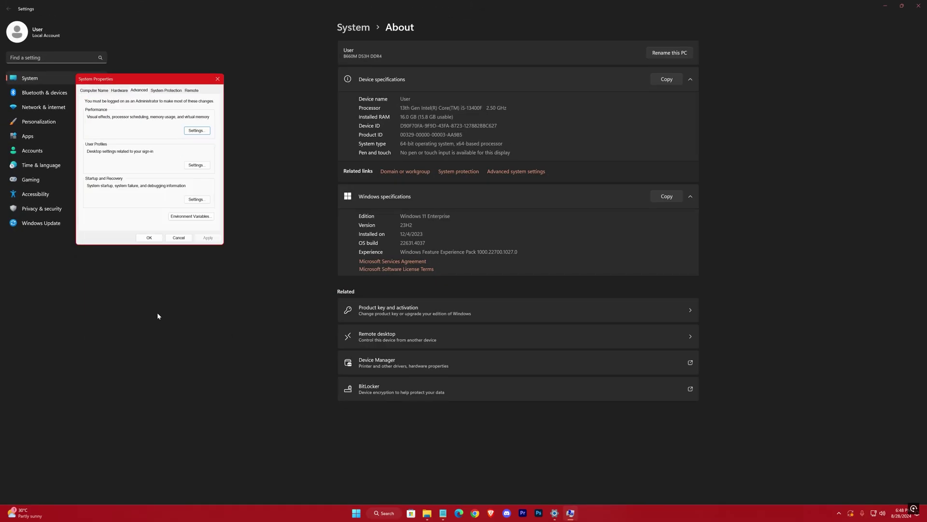
click(152, 240)
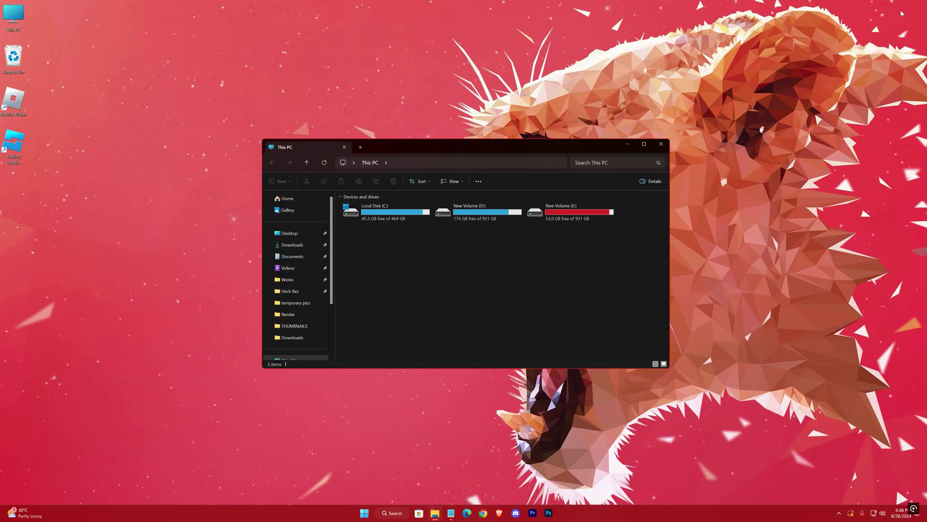
click(661, 144)
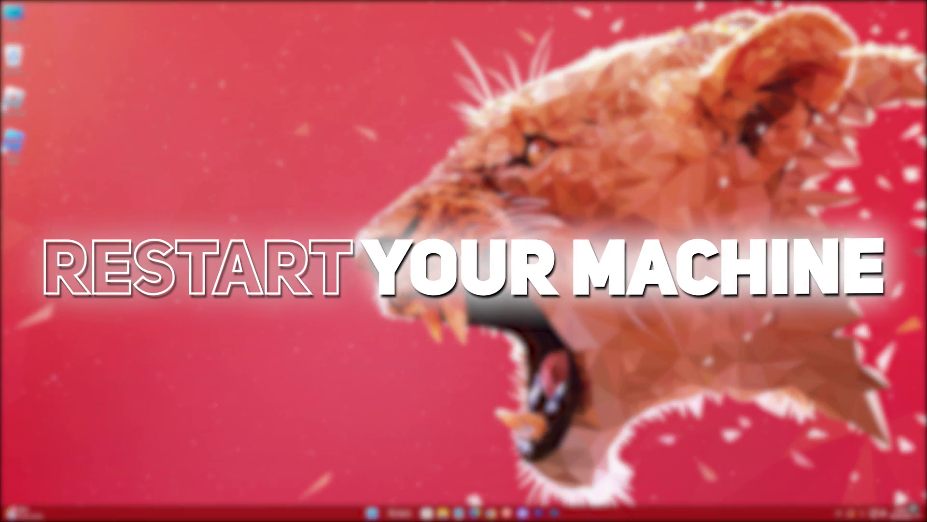